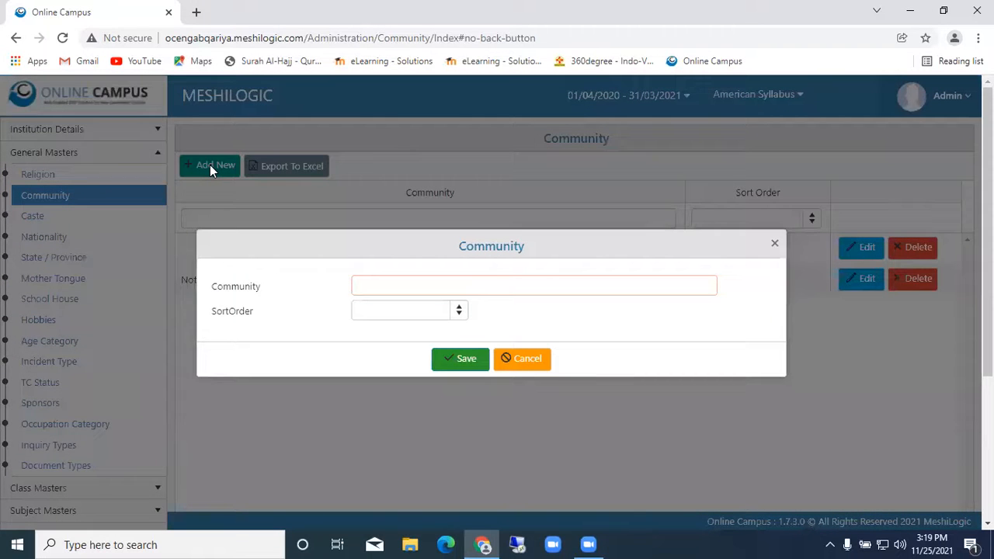
Step: Discard the blank community entry and open the Caste master list
{"action": "left_click", "coordinate": [528, 359]}
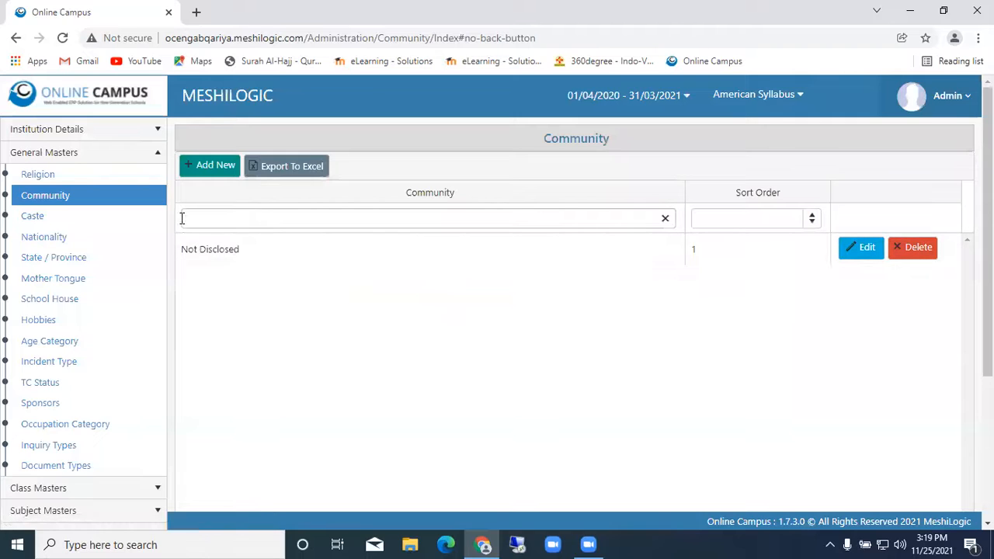
{"action": "left_click", "coordinate": [46, 218]}
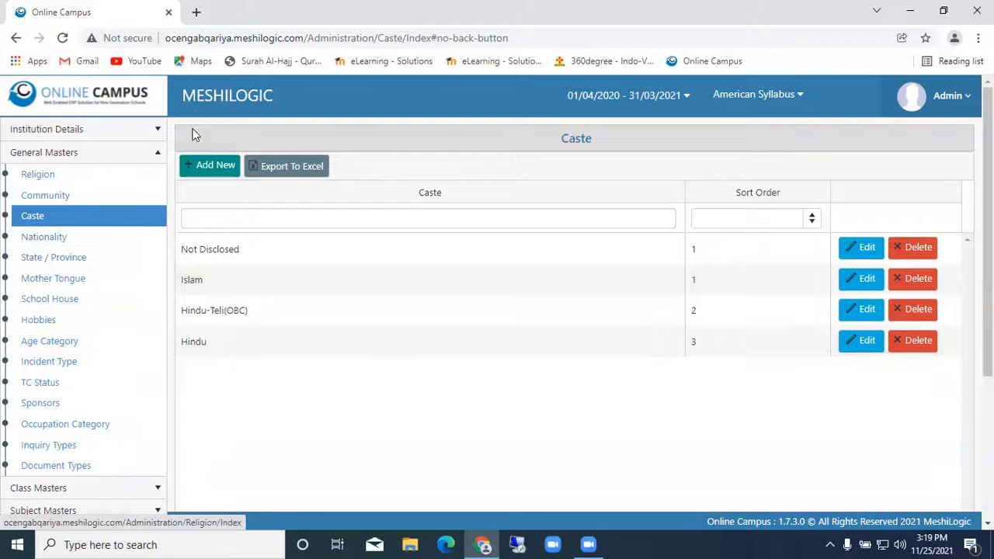
Step: Open the Nationality master and review its countries, nationalities, country codes and sort orders
{"action": "left_click", "coordinate": [83, 244]}
{"action": "scroll", "coordinate": [720, 330], "scroll_direction": "down", "scroll_amount": 2}
{"action": "scroll", "coordinate": [721, 330], "scroll_direction": "down", "scroll_amount": 2}
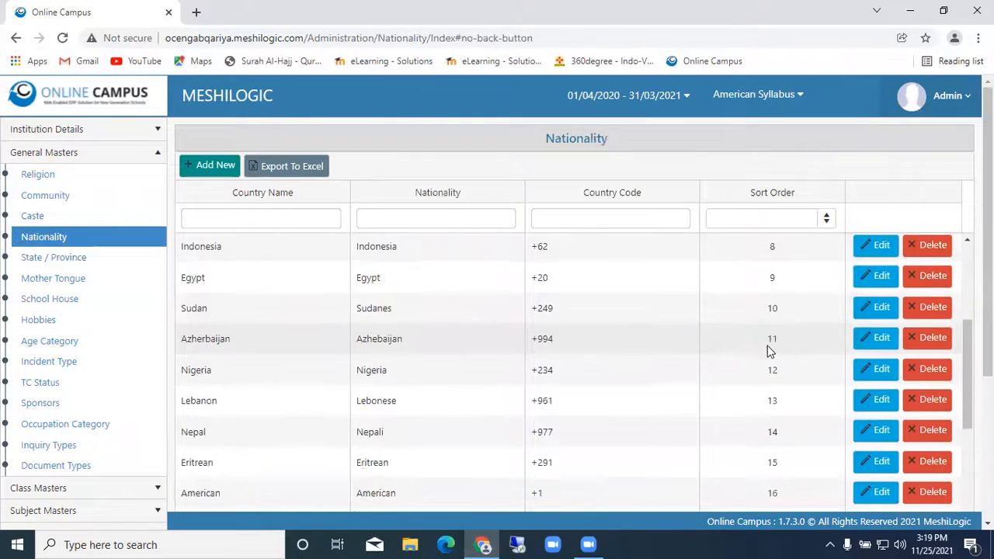
{"action": "scroll", "coordinate": [910, 342], "scroll_direction": "down", "scroll_amount": 1}
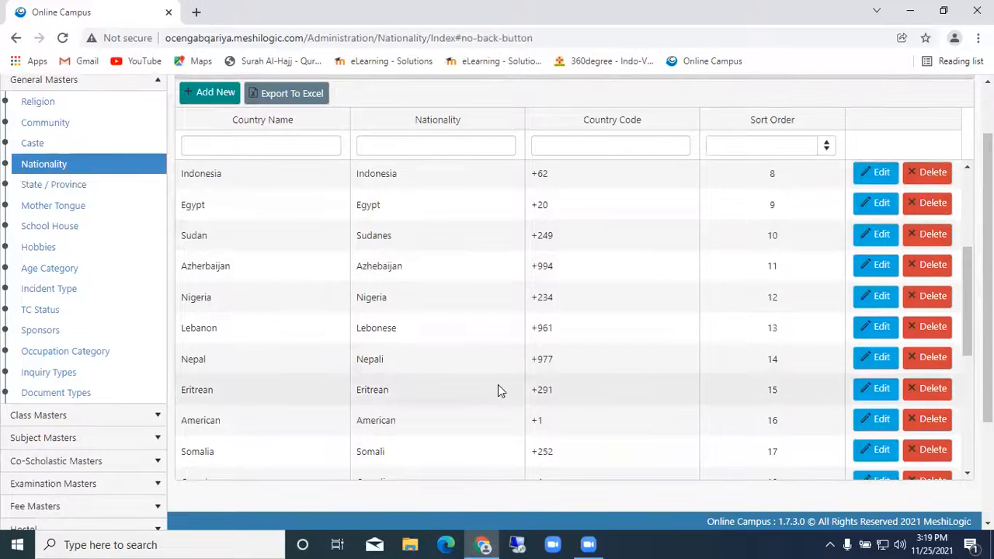
{"action": "scroll", "coordinate": [592, 357], "scroll_direction": "up", "scroll_amount": 2}
{"action": "scroll", "coordinate": [603, 330], "scroll_direction": "up", "scroll_amount": 1}
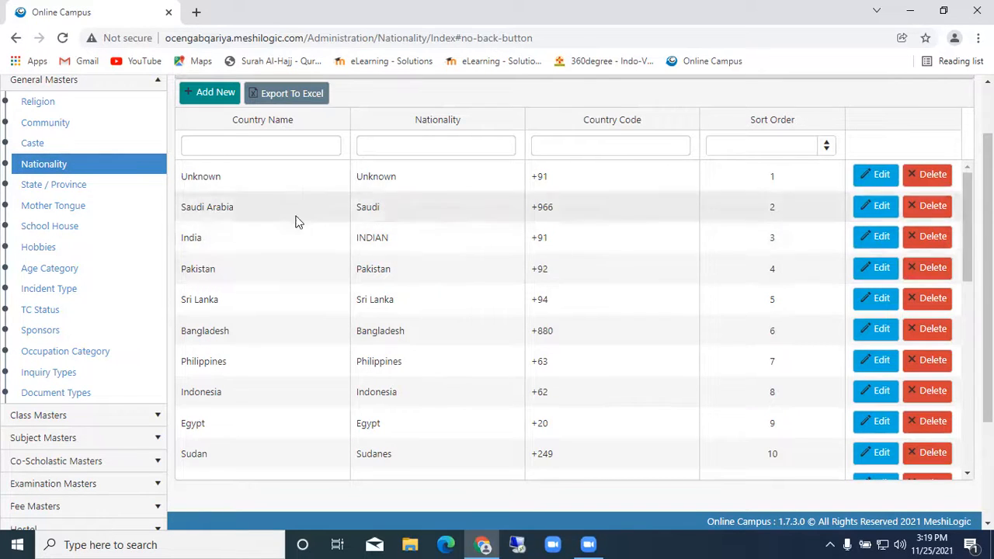
{"action": "scroll", "coordinate": [472, 348], "scroll_direction": "down", "scroll_amount": 10}
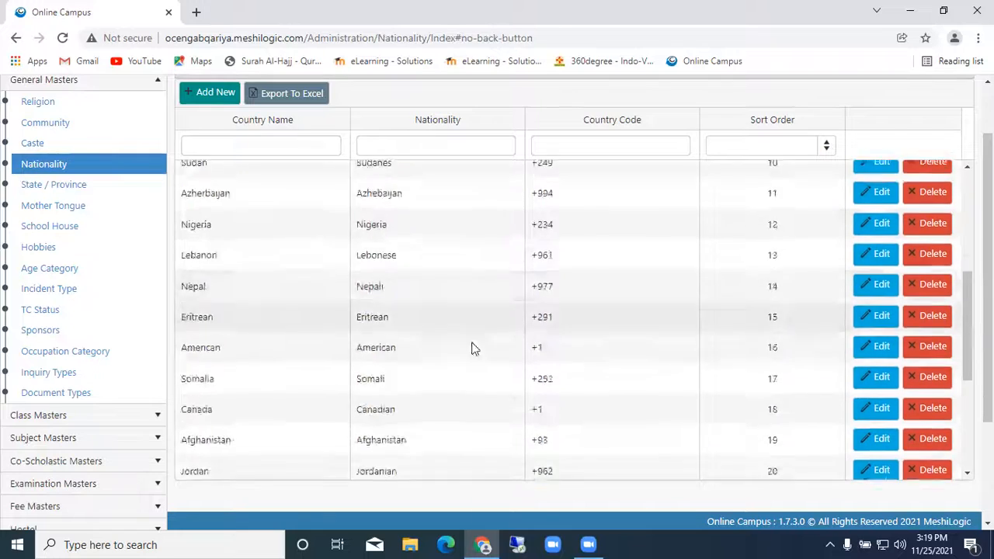
{"action": "scroll", "coordinate": [691, 218], "scroll_direction": "up", "scroll_amount": 10}
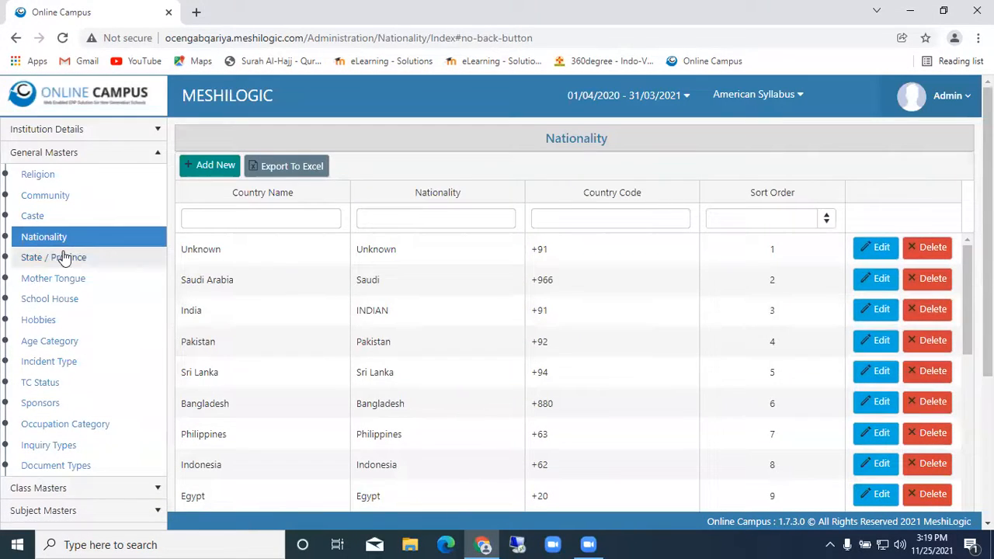
Step: Examine the country name, nationality and country code fields of a blank nationality entry, and cancel it without saving
{"action": "left_click", "coordinate": [206, 166]}
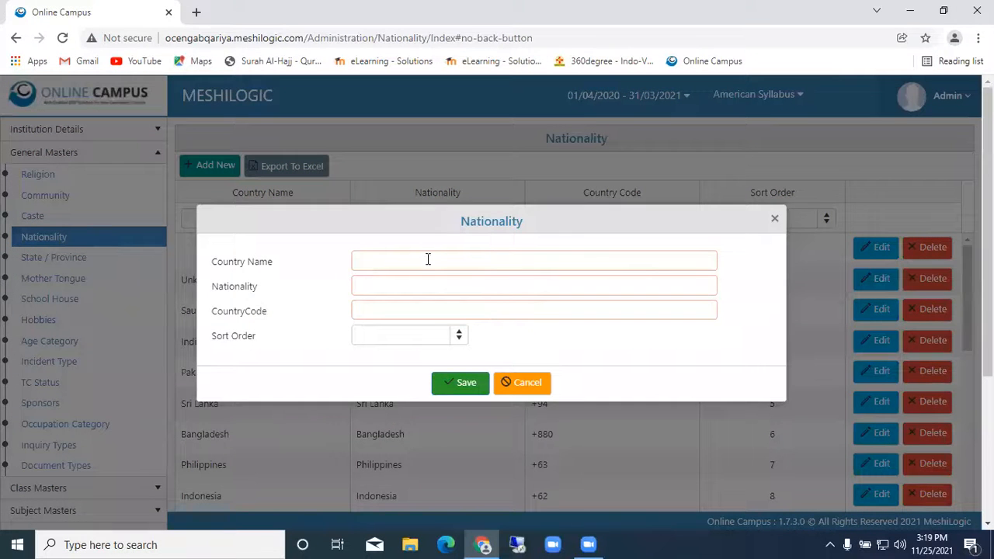
{"action": "left_click", "coordinate": [420, 262]}
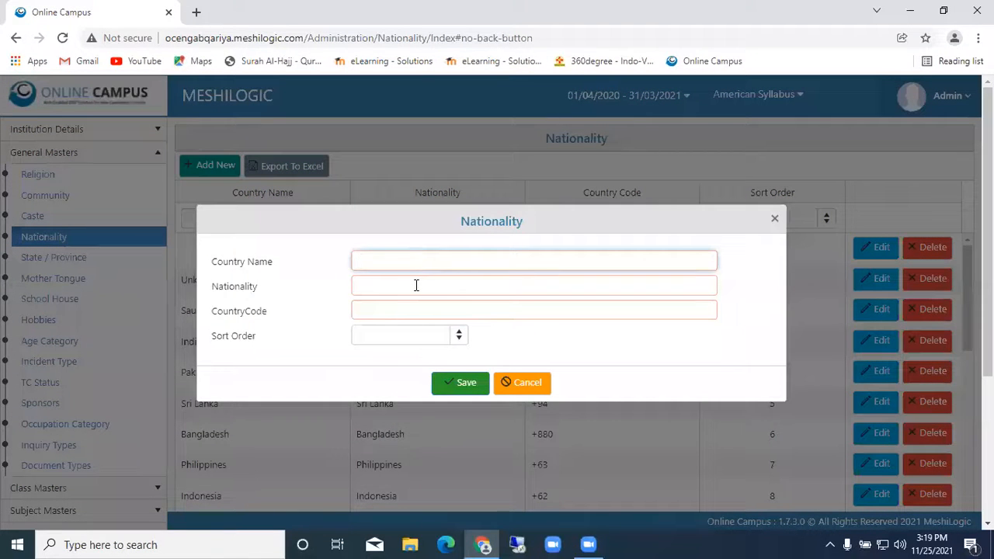
{"action": "left_click", "coordinate": [416, 286]}
{"action": "left_click", "coordinate": [415, 307]}
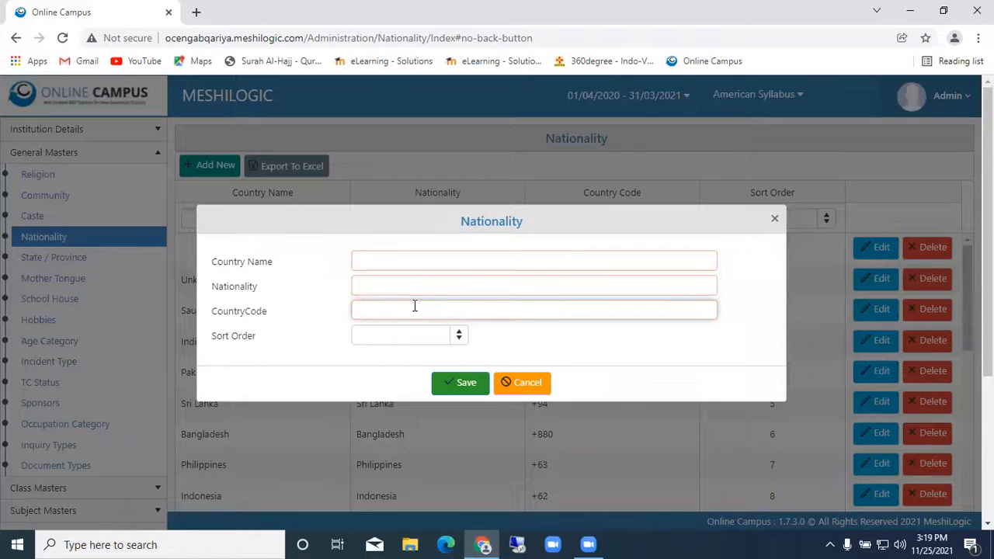
{"action": "left_click", "coordinate": [533, 391]}
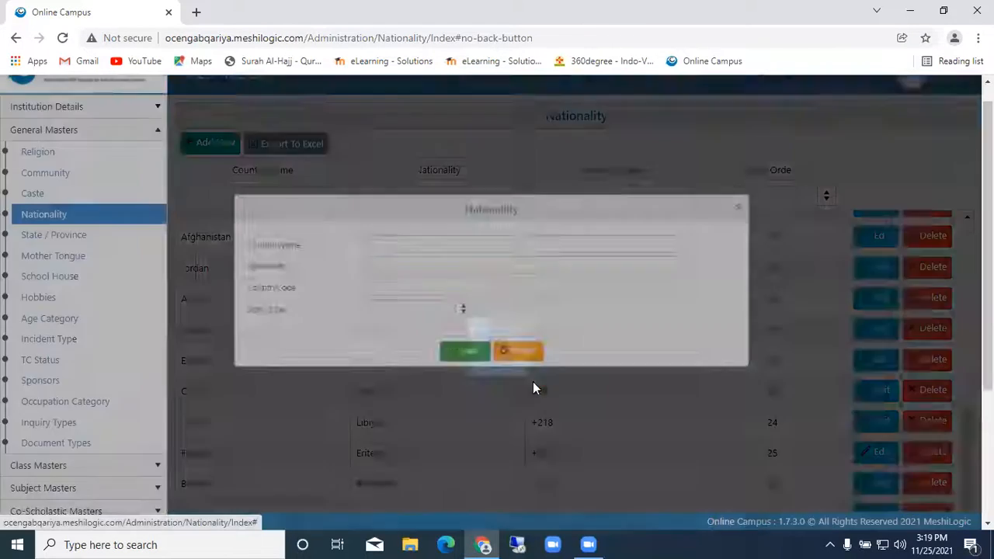
{"action": "scroll", "coordinate": [805, 248], "scroll_direction": "down", "scroll_amount": 6}
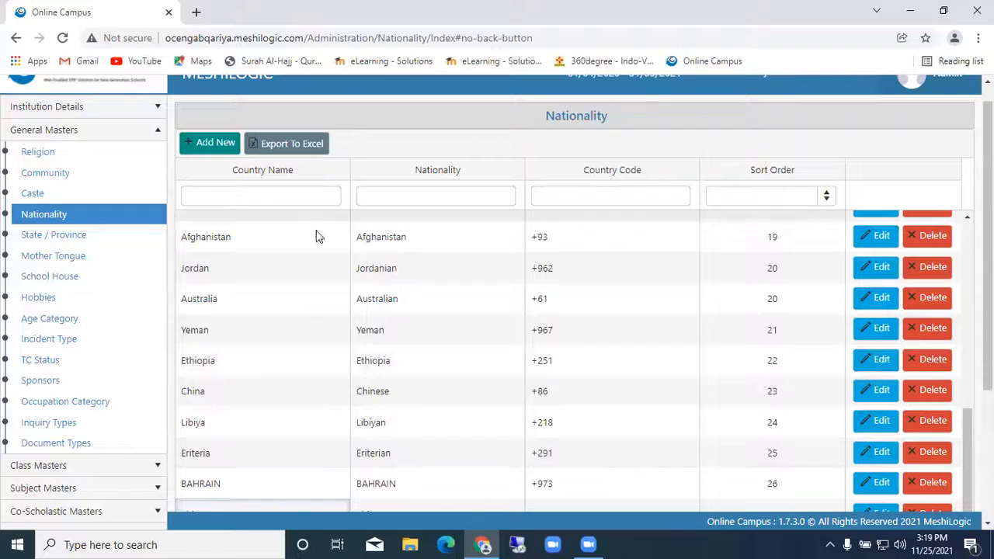
Step: Open the State / Province master and review the list of province names
{"action": "left_click", "coordinate": [54, 237]}
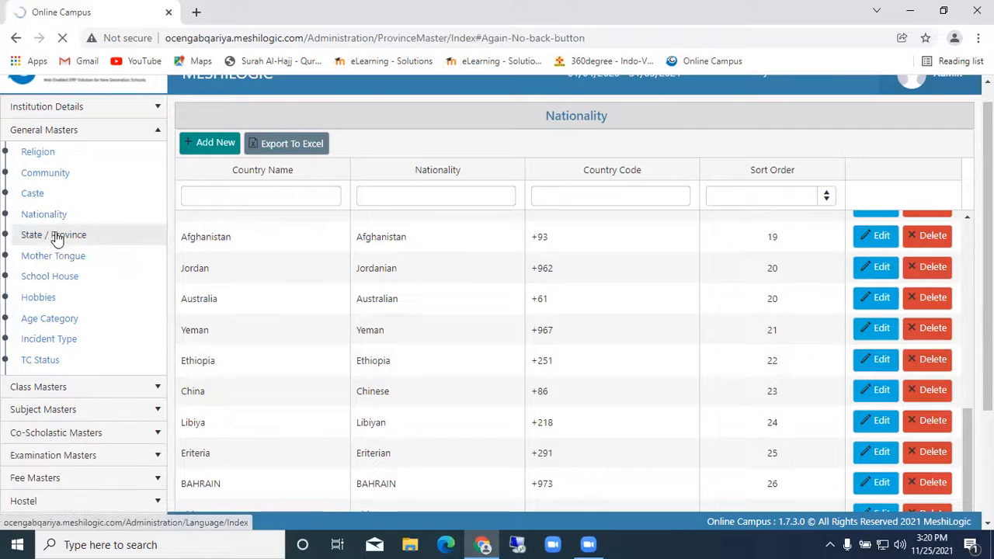
{"action": "scroll", "coordinate": [588, 328], "scroll_direction": "down", "scroll_amount": 3}
{"action": "scroll", "coordinate": [588, 329], "scroll_direction": "down", "scroll_amount": 5}
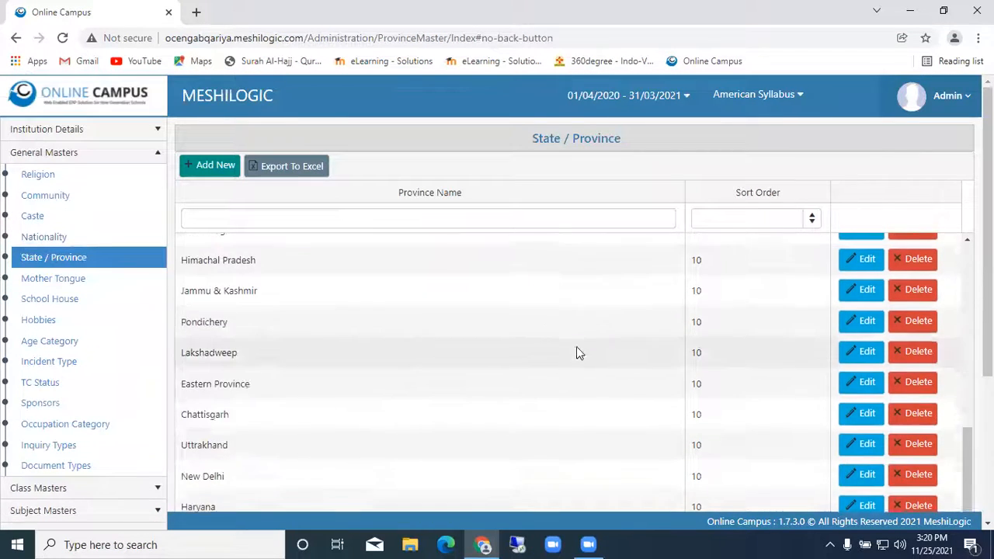
{"action": "scroll", "coordinate": [521, 236], "scroll_direction": "up", "scroll_amount": 10}
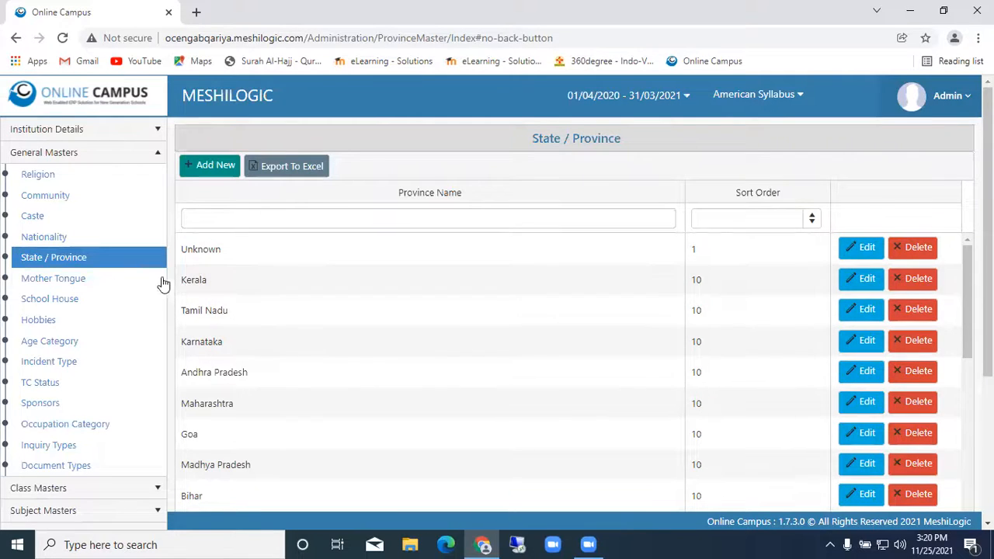
Step: Open the Mother Tongue master and review the list of languages
{"action": "left_click", "coordinate": [67, 284]}
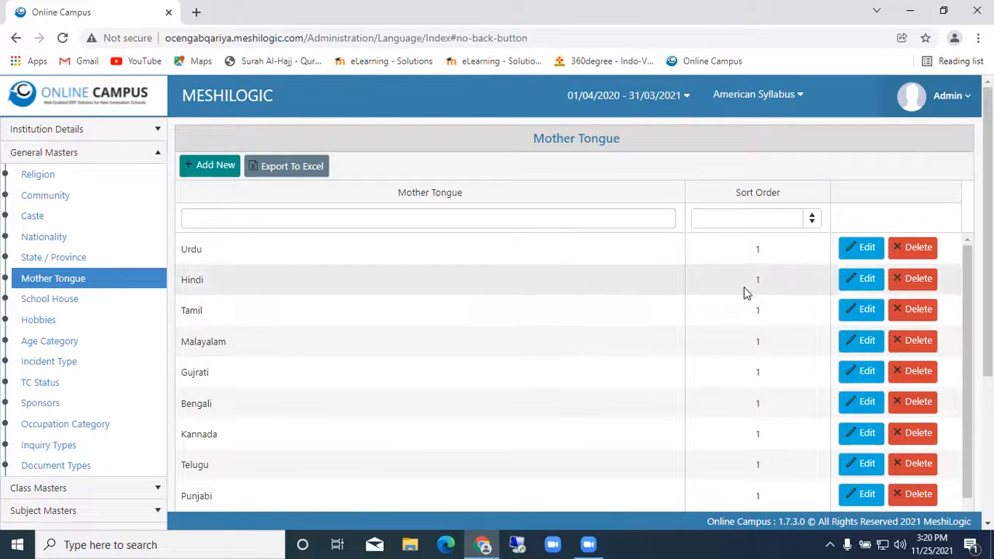
{"action": "scroll", "coordinate": [745, 288], "scroll_direction": "down", "scroll_amount": 1}
{"action": "scroll", "coordinate": [745, 288], "scroll_direction": "down", "scroll_amount": 3}
{"action": "scroll", "coordinate": [911, 360], "scroll_direction": "down", "scroll_amount": 1}
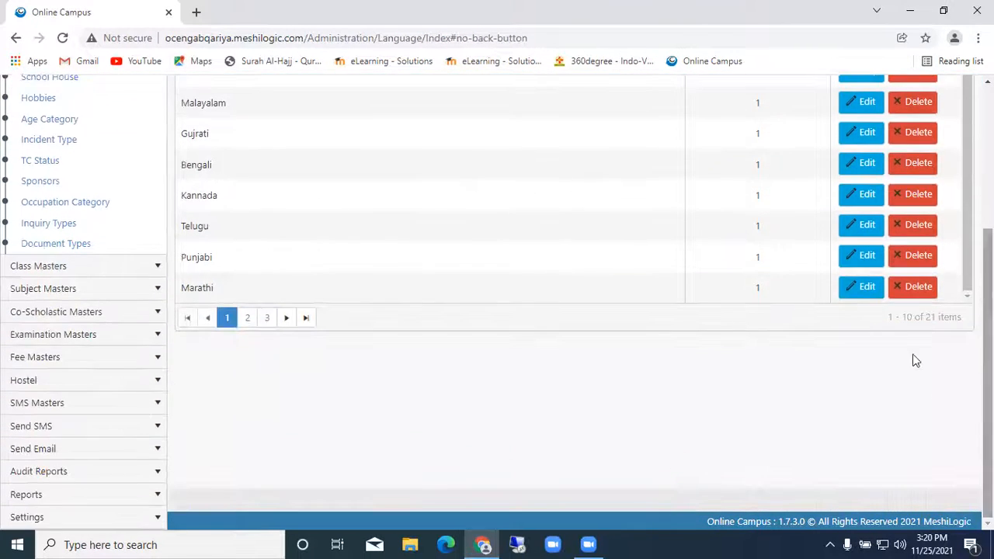
{"action": "scroll", "coordinate": [575, 284], "scroll_direction": "up", "scroll_amount": 1}
{"action": "scroll", "coordinate": [544, 219], "scroll_direction": "up", "scroll_amount": 4}
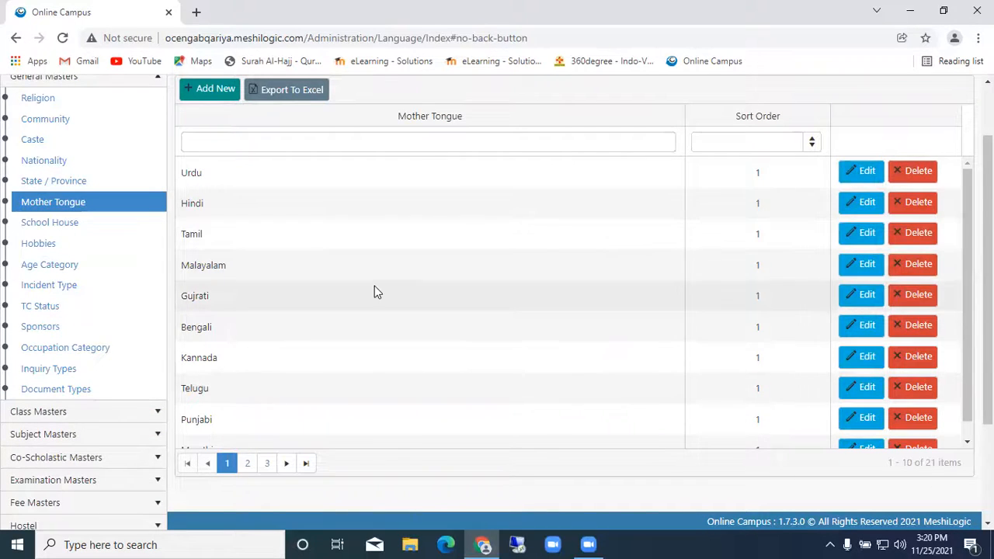
Step: View the blank form for a new mother tongue, cancel it without saving, and look over the list
{"action": "left_click", "coordinate": [205, 93]}
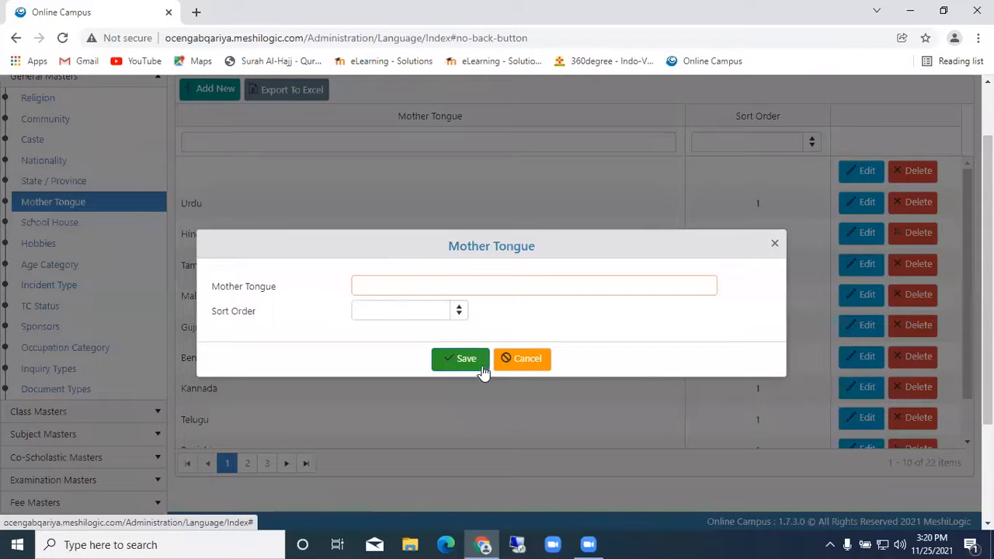
{"action": "left_click", "coordinate": [538, 362]}
{"action": "scroll", "coordinate": [497, 373], "scroll_direction": "down", "scroll_amount": 2}
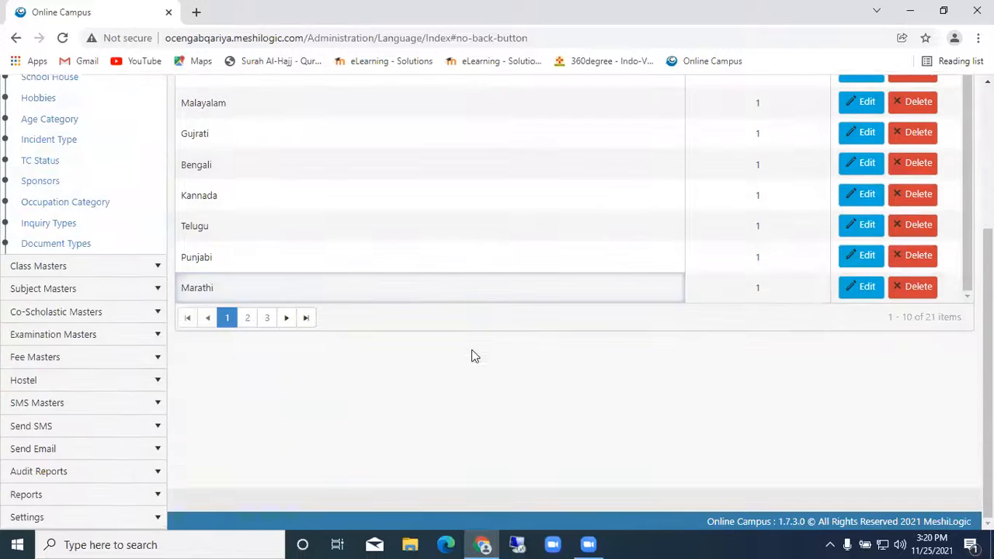
{"action": "scroll", "coordinate": [506, 257], "scroll_direction": "up", "scroll_amount": 3}
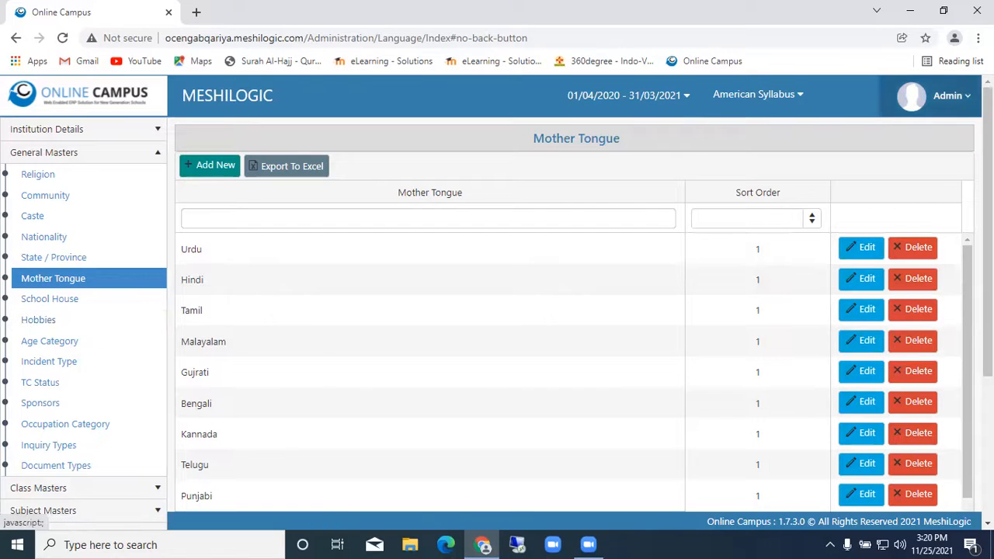
Step: Open the Mother Tongue master in a second browser tab and switch to that tab
{"action": "right_click", "coordinate": [77, 279]}
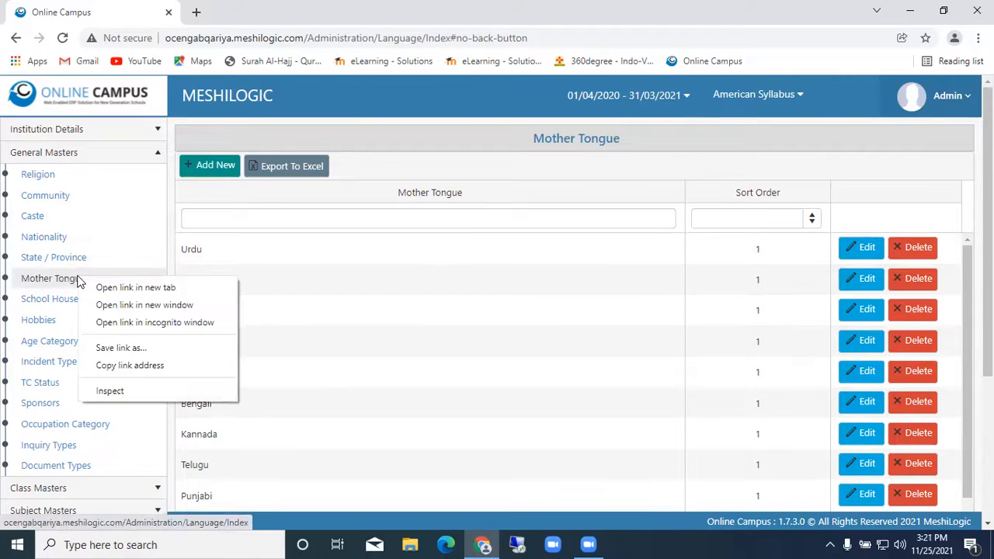
{"action": "left_click", "coordinate": [136, 288]}
{"action": "left_click", "coordinate": [273, 11]}
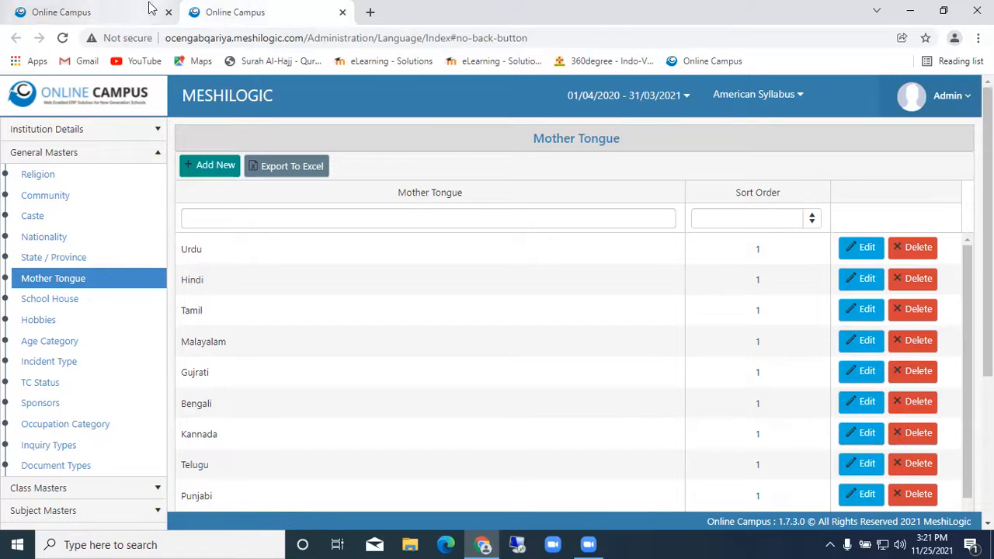
{"action": "left_click", "coordinate": [43, 17]}
{"action": "left_click", "coordinate": [264, 9]}
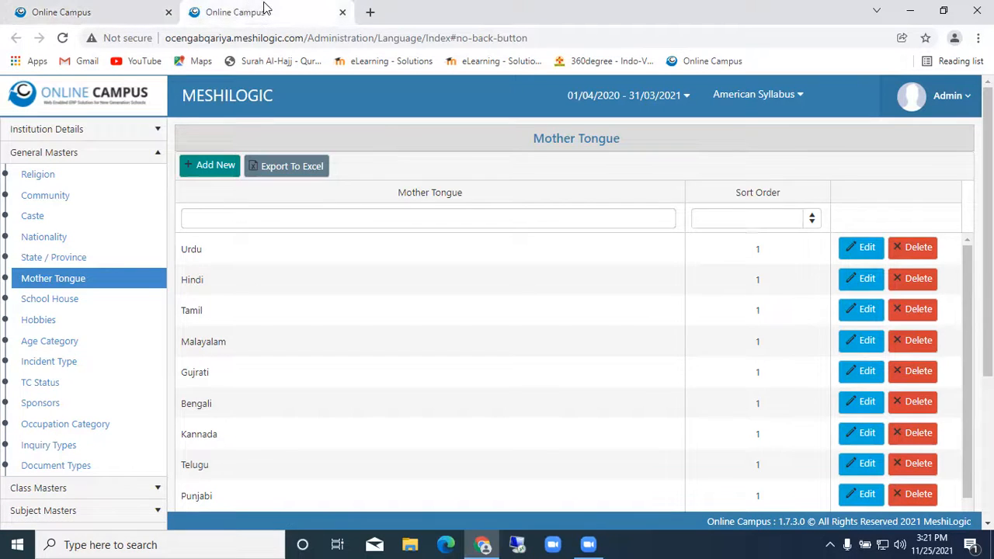
Step: Return to the module overview in the second tab and enter the Student Affairs module
{"action": "left_click", "coordinate": [951, 95]}
{"action": "left_click", "coordinate": [857, 171]}
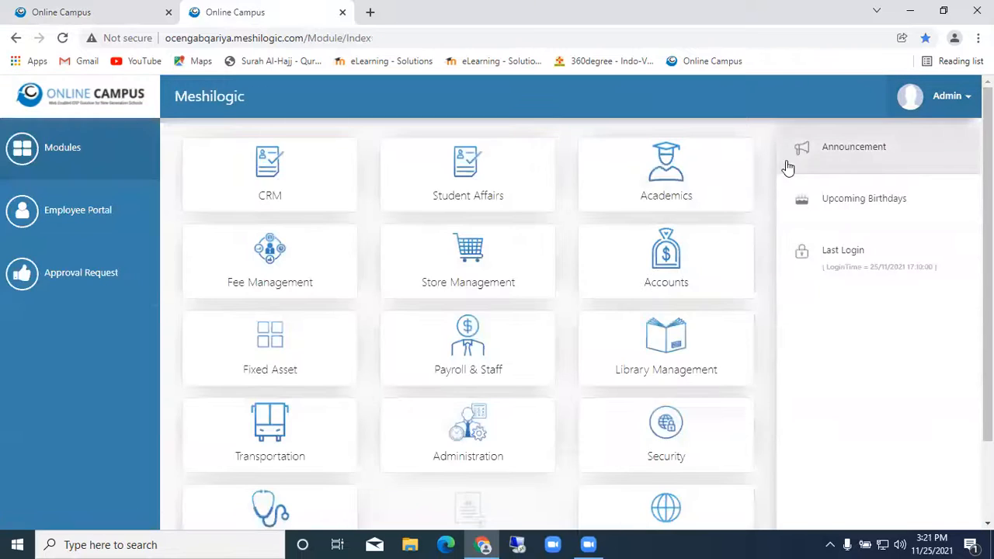
{"action": "left_click", "coordinate": [439, 169]}
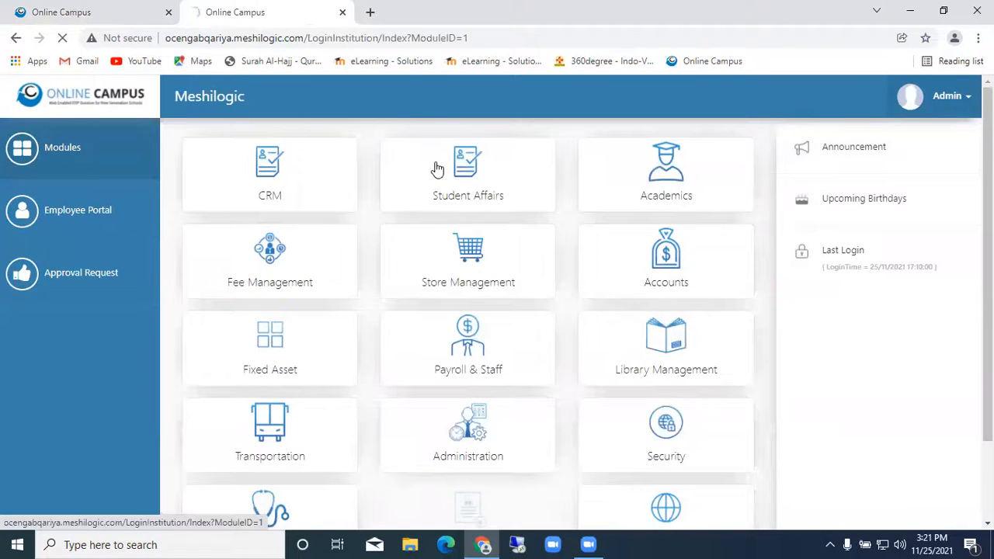
{"action": "left_click", "coordinate": [471, 364]}
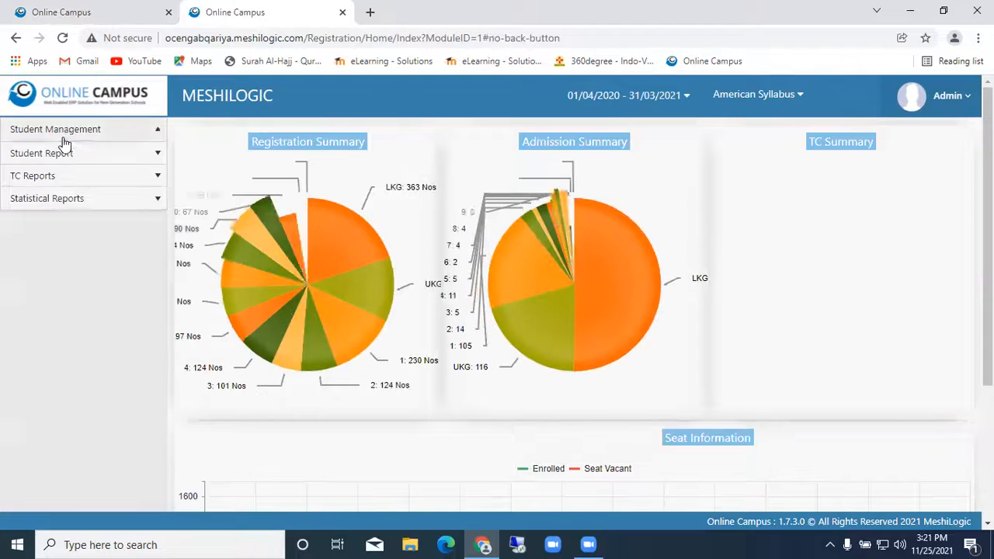
Step: Retrieve the active students of all classes in Student Details and open the first student's record
{"action": "left_click", "coordinate": [28, 131]}
{"action": "left_click", "coordinate": [56, 175]}
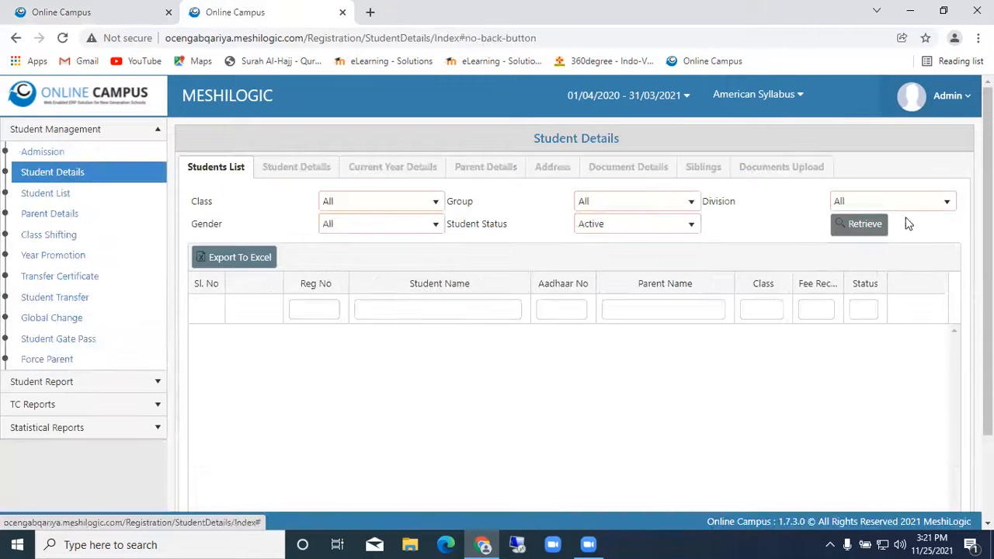
{"action": "left_click", "coordinate": [854, 228]}
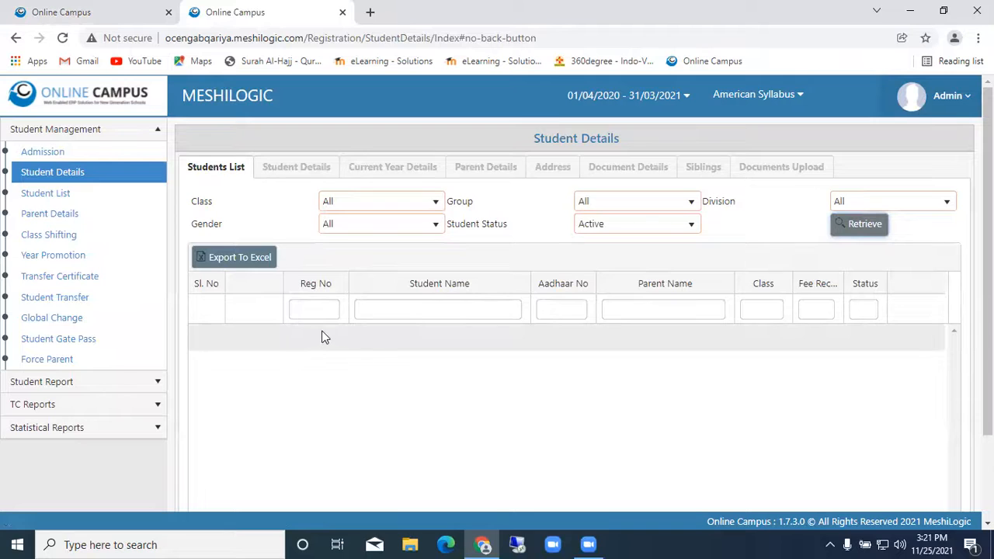
{"action": "left_click", "coordinate": [851, 227]}
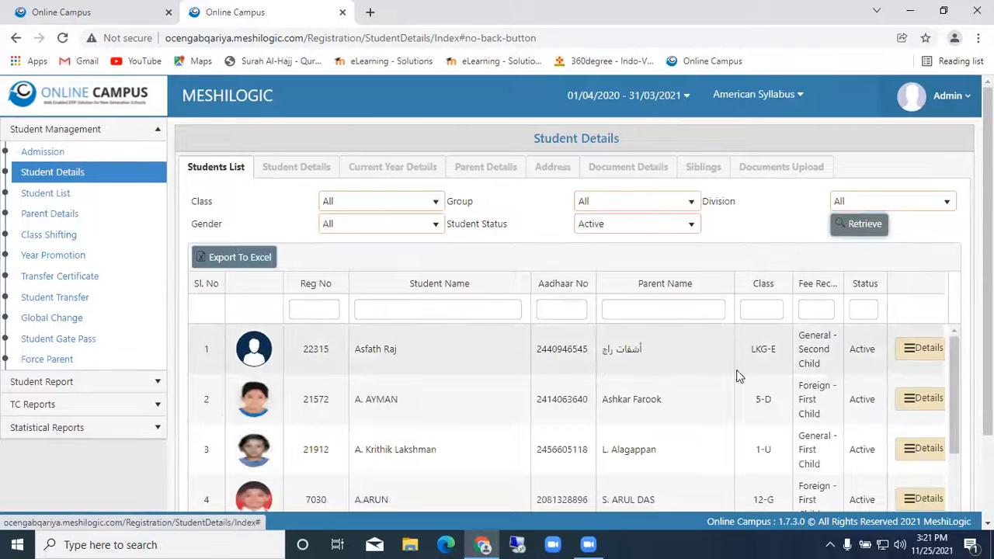
{"action": "left_click", "coordinate": [931, 350]}
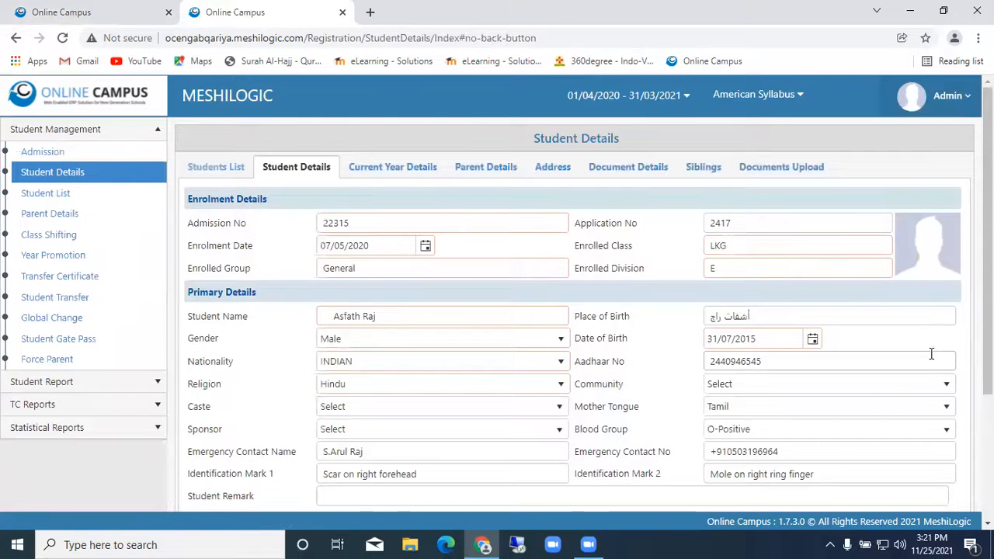
Step: Set the student's community to Not Disclosed and the mother tongue to Assamese
{"action": "left_click", "coordinate": [738, 386]}
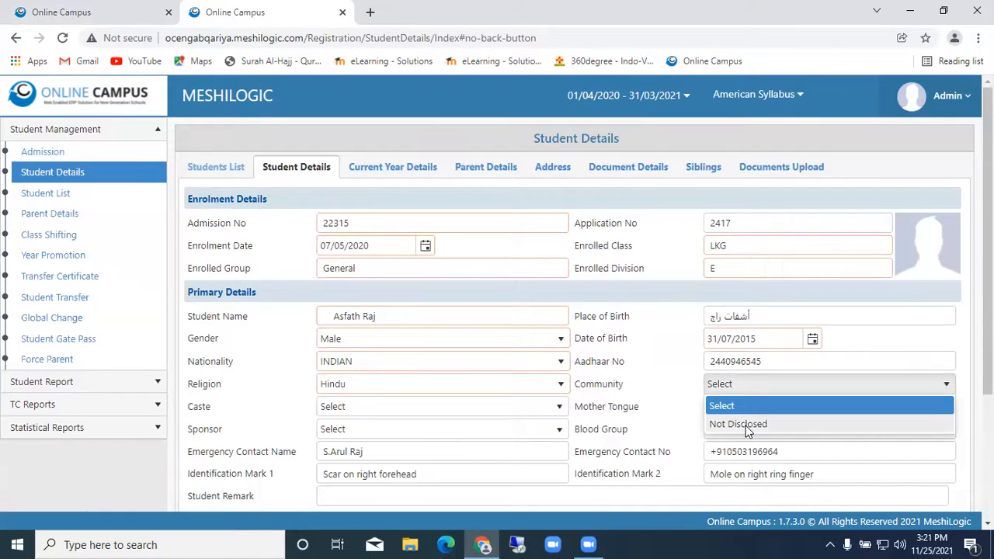
{"action": "left_click", "coordinate": [745, 425]}
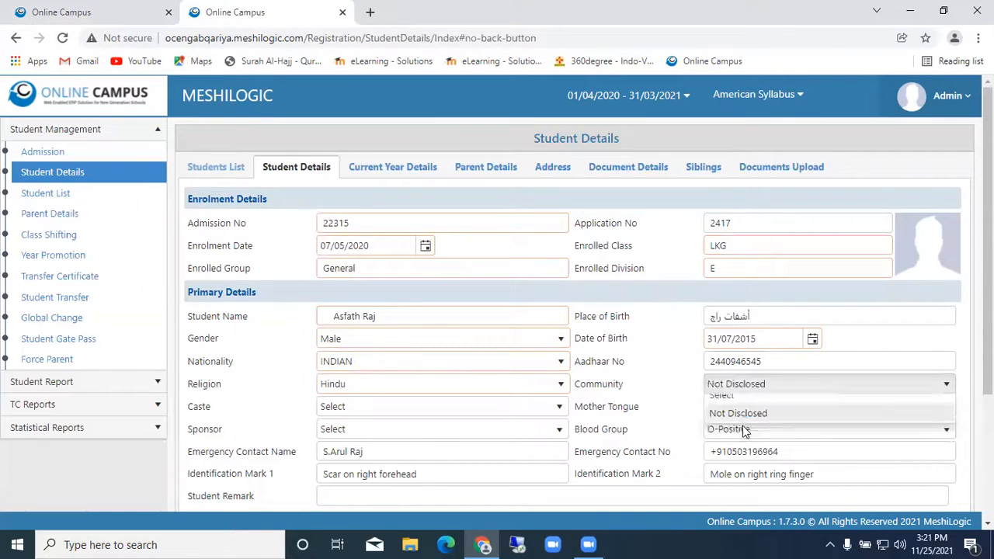
{"action": "left_click", "coordinate": [742, 411]}
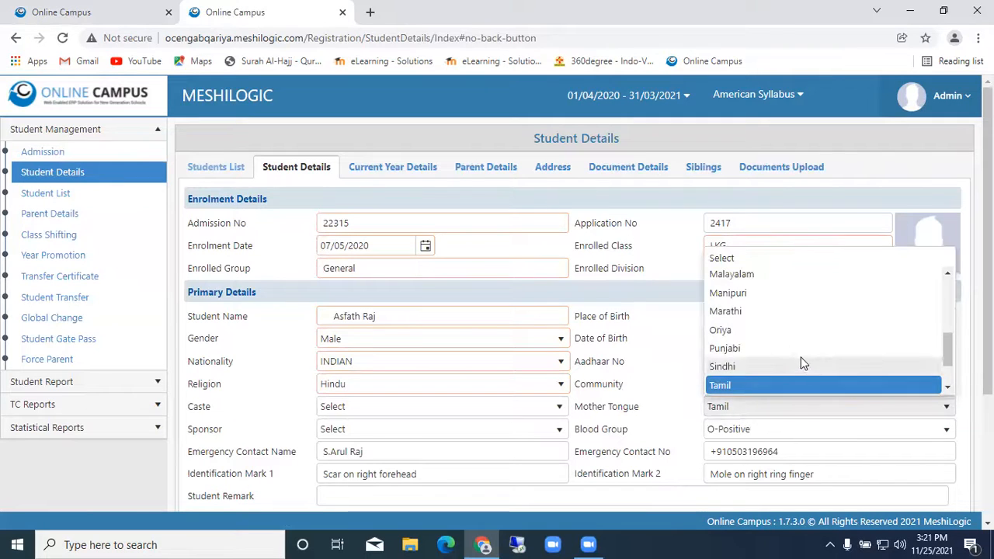
{"action": "left_click_drag", "start_coordinate": [949, 350], "coordinate": [947, 293]}
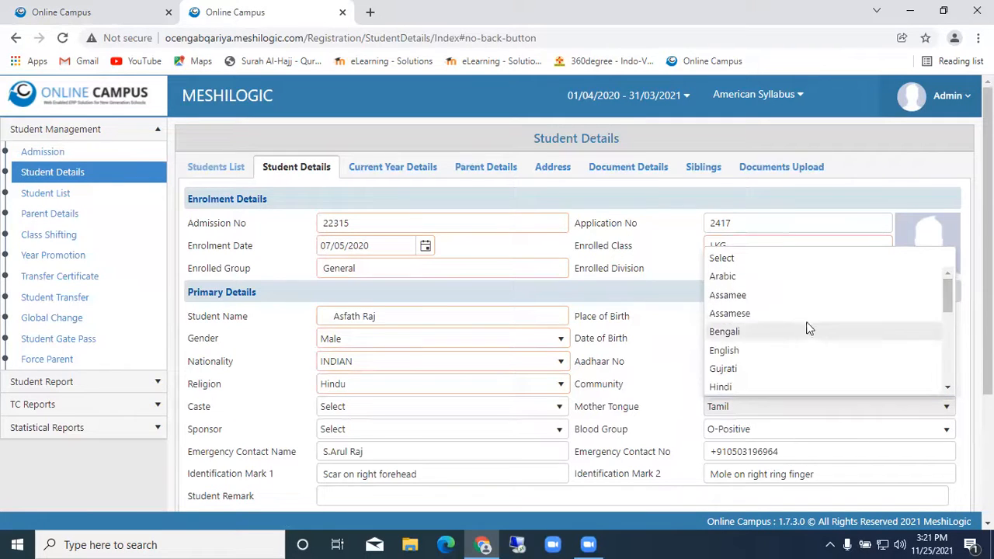
{"action": "left_click", "coordinate": [786, 314]}
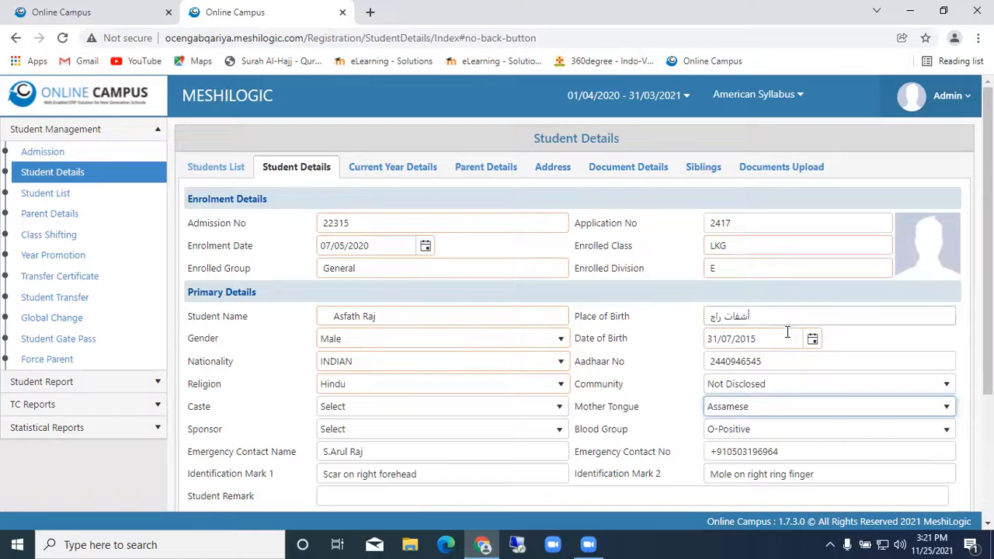
Step: Look through the nationality, religion and mother tongue choices in the student's primary details without changing them
{"action": "left_click", "coordinate": [389, 362]}
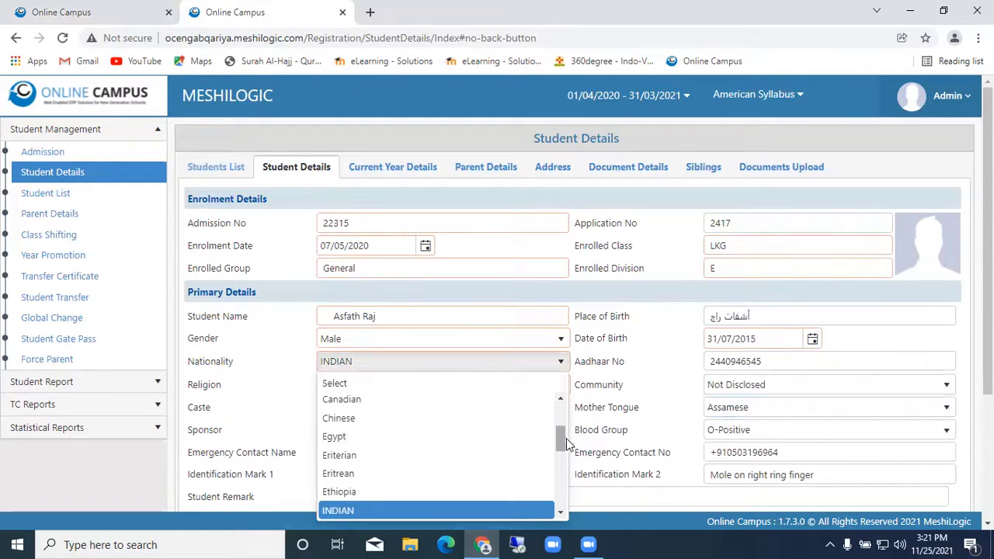
{"action": "left_click_drag", "start_coordinate": [561, 443], "coordinate": [559, 463]}
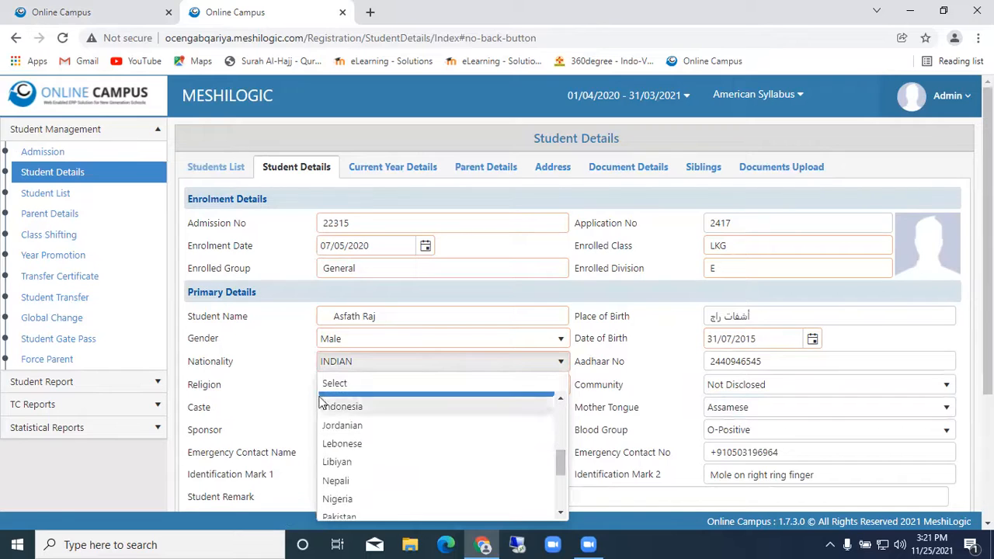
{"action": "left_click", "coordinate": [283, 375]}
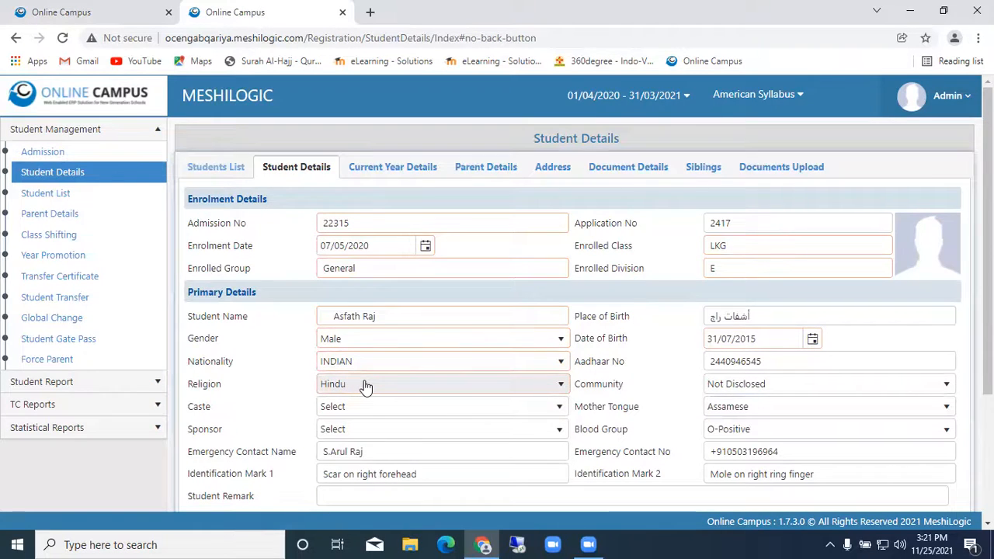
{"action": "left_click", "coordinate": [365, 385]}
{"action": "left_click", "coordinate": [448, 442]}
{"action": "scroll", "coordinate": [448, 424], "scroll_direction": "down", "scroll_amount": 2}
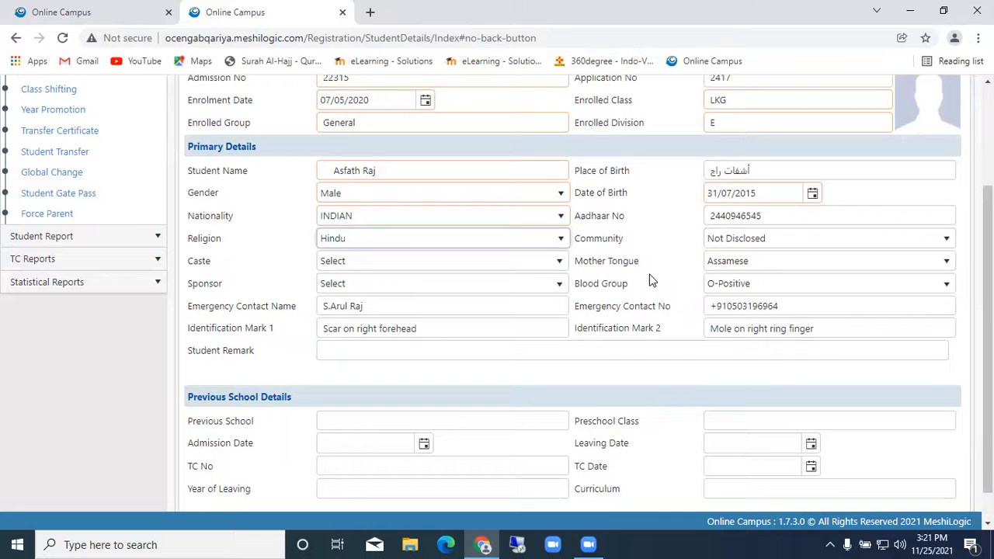
{"action": "left_click", "coordinate": [769, 262]}
{"action": "left_click", "coordinate": [769, 261]}
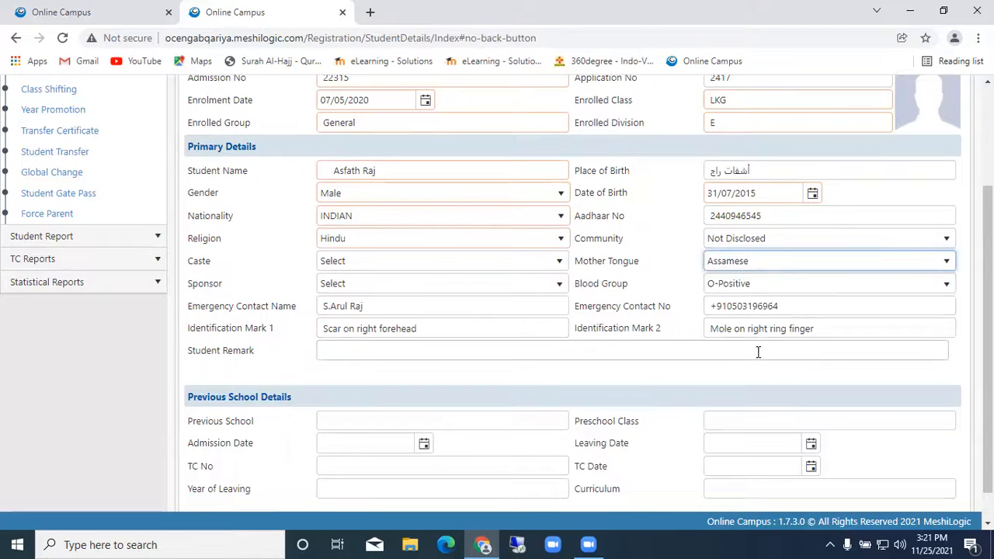
Step: Show the student's current year details and view the choices for the third language
{"action": "scroll", "coordinate": [696, 373], "scroll_direction": "up", "scroll_amount": 2}
{"action": "left_click", "coordinate": [374, 172]}
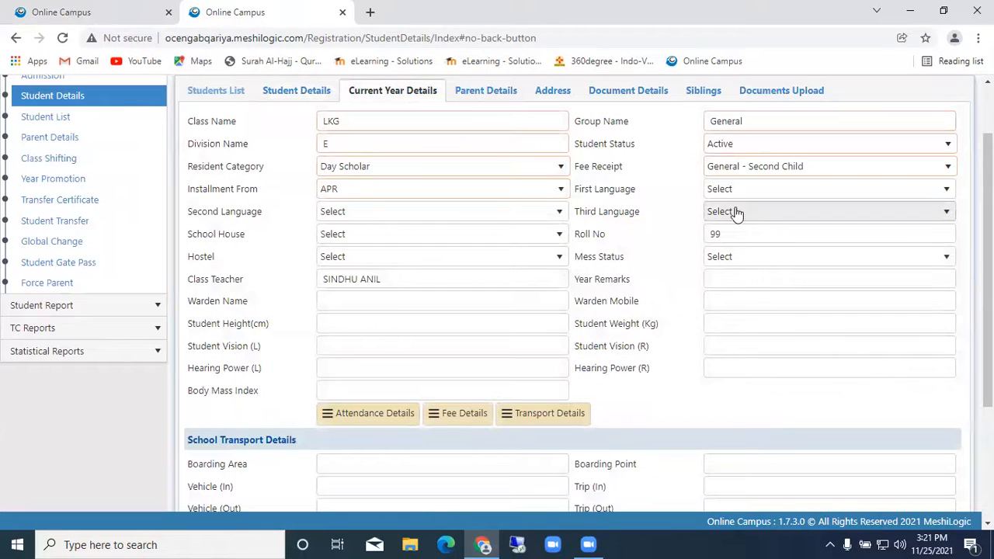
{"action": "left_click", "coordinate": [757, 214]}
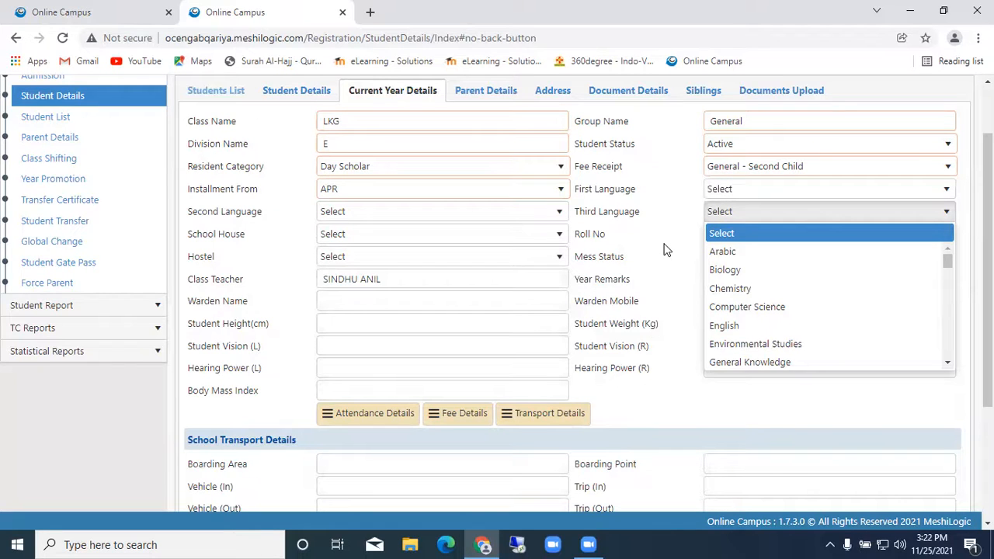
Step: Switch back to the first browser tab and look over the School House master
{"action": "left_click", "coordinate": [74, 11]}
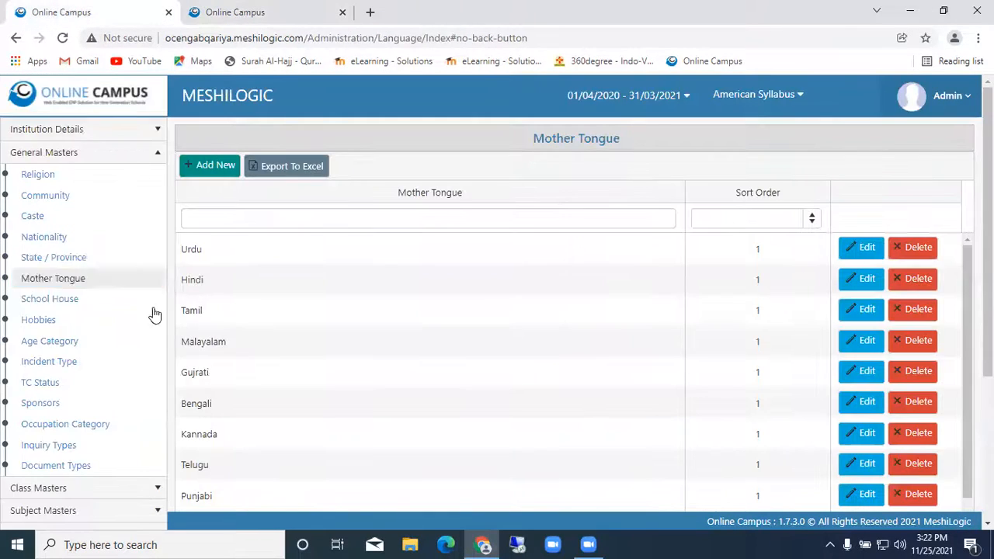
{"action": "left_click", "coordinate": [98, 280]}
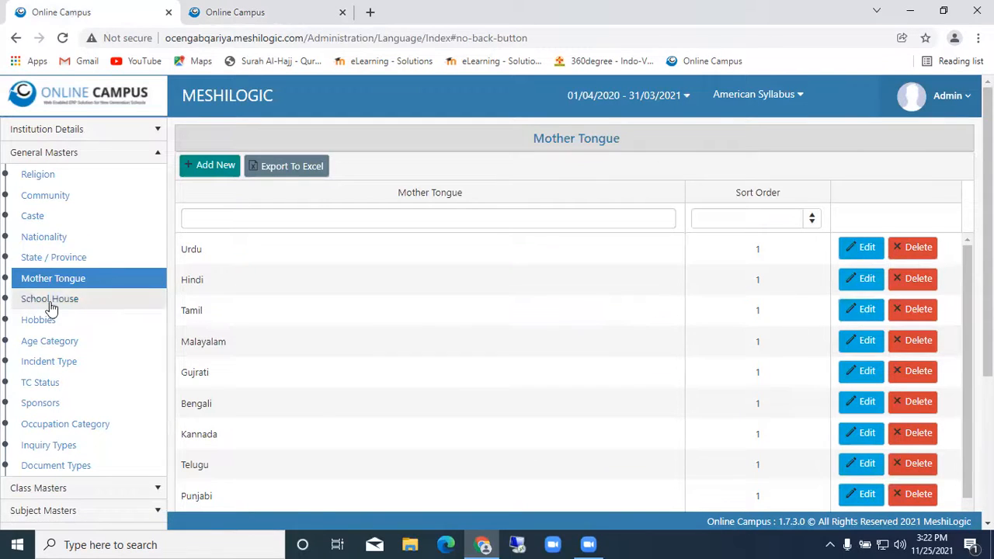
{"action": "left_click", "coordinate": [23, 301]}
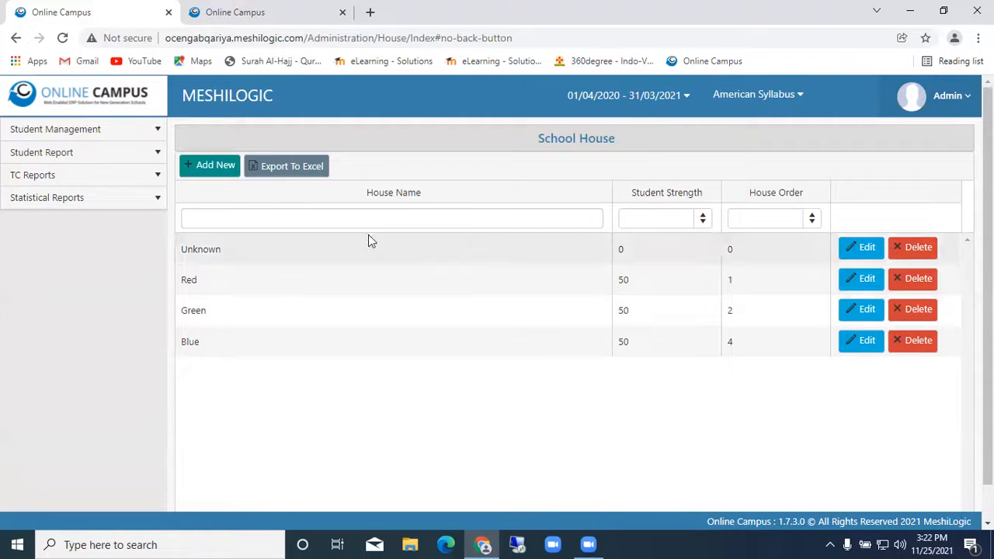
{"action": "left_click", "coordinate": [216, 170]}
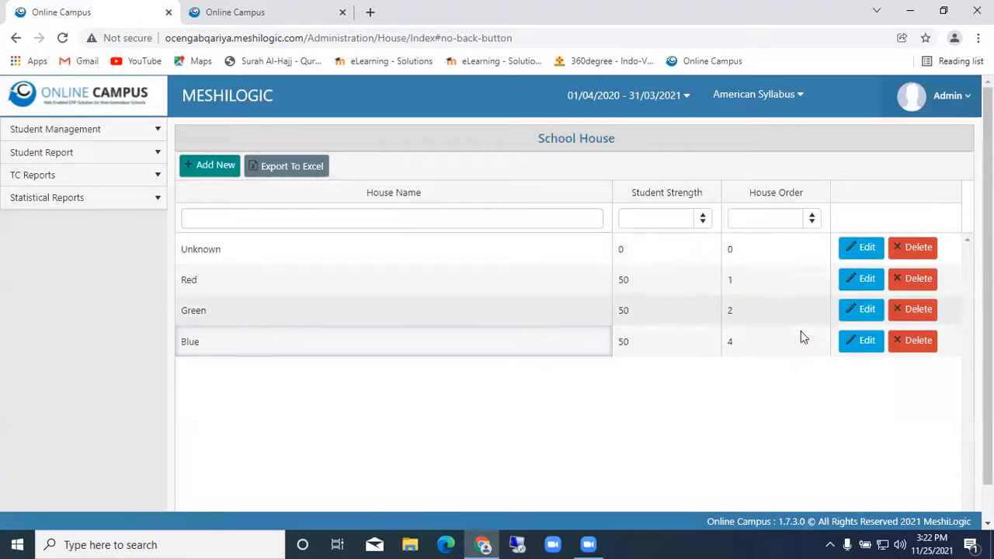
Step: Return to the module overview, enter the Administration module for MESHILOGIC and expand the General Masters
{"action": "left_click", "coordinate": [74, 132]}
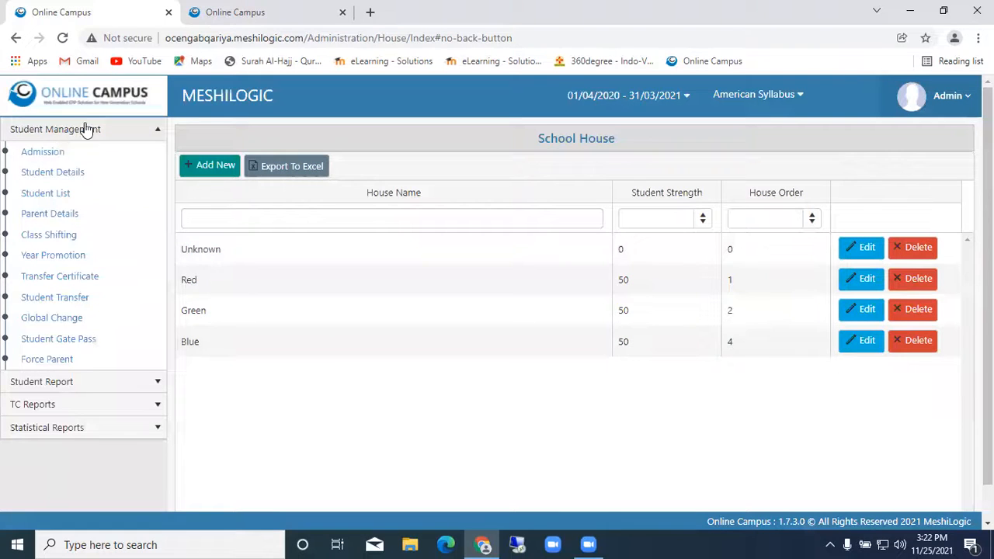
{"action": "left_click", "coordinate": [958, 101]}
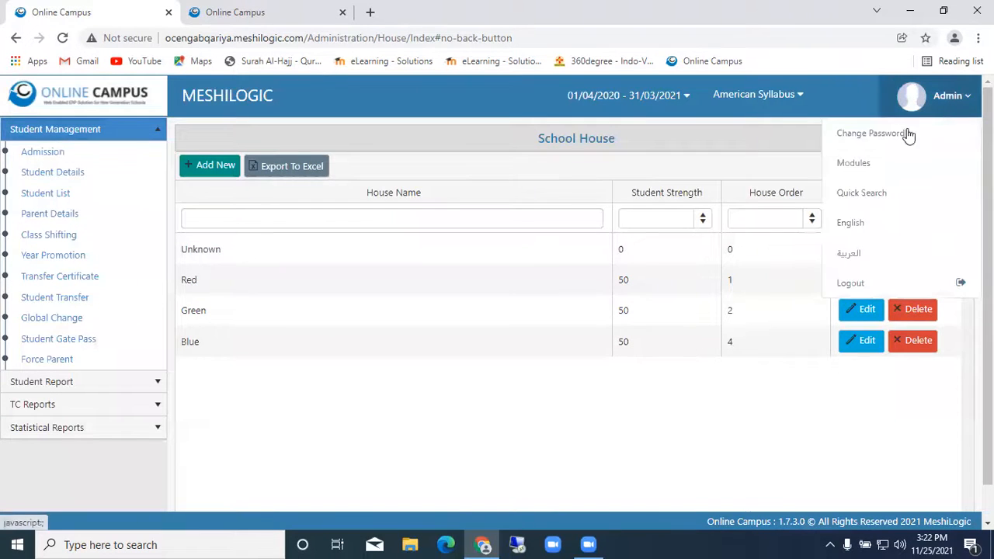
{"action": "left_click", "coordinate": [863, 171]}
{"action": "left_click", "coordinate": [472, 444]}
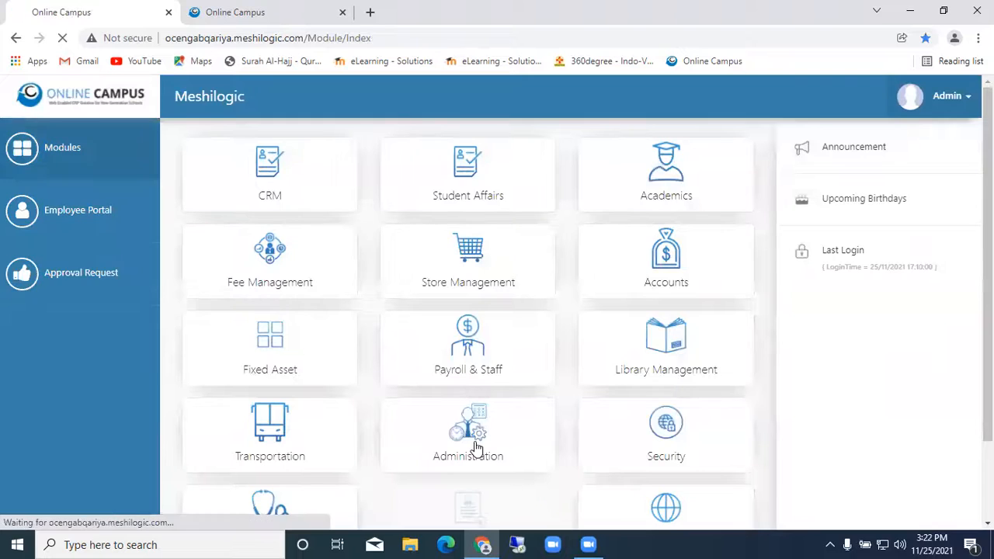
{"action": "left_click", "coordinate": [470, 361]}
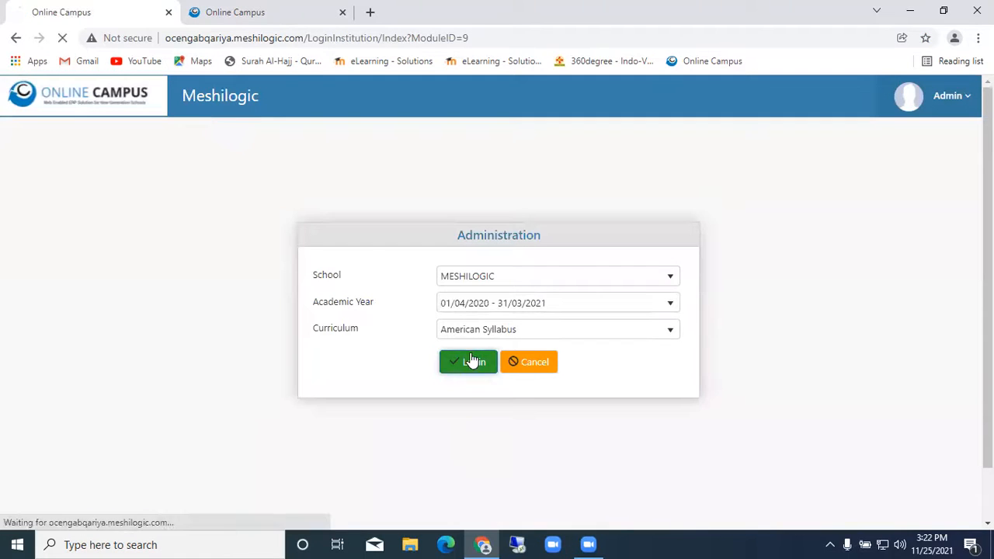
{"action": "left_click", "coordinate": [42, 177]}
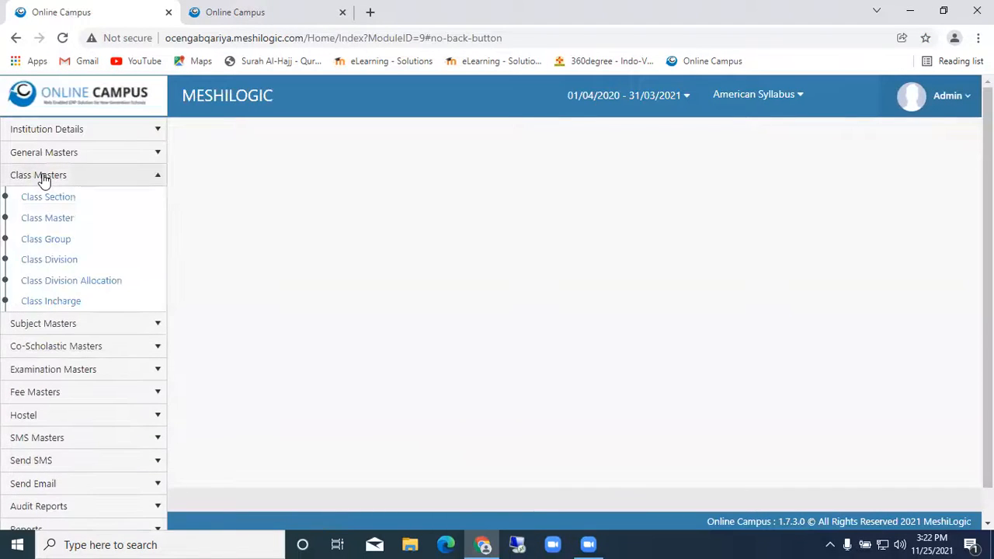
{"action": "left_click", "coordinate": [49, 153]}
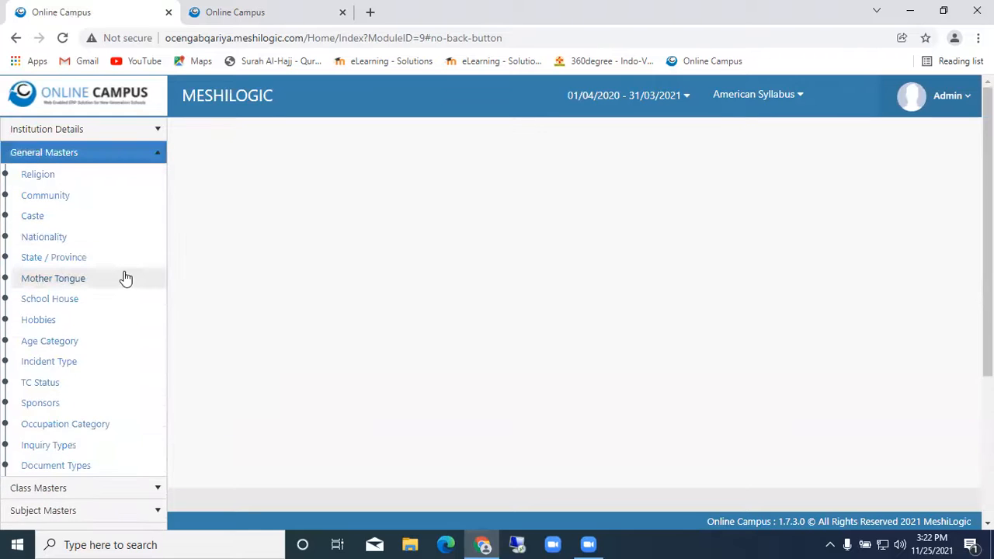
Step: Open the Incident Type master and look over its incident types and remarks
{"action": "left_click", "coordinate": [89, 363]}
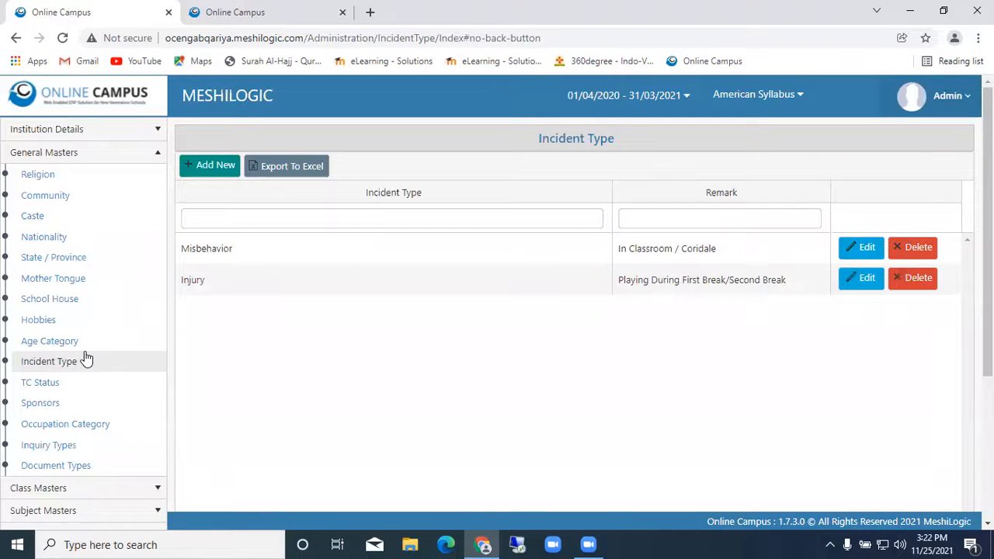
{"action": "left_click", "coordinate": [87, 359]}
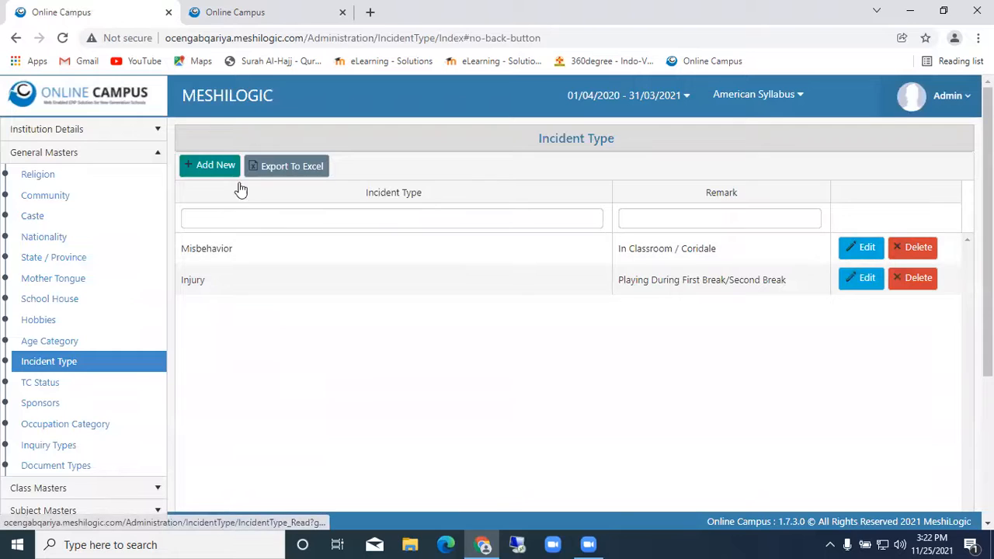
{"action": "left_click", "coordinate": [233, 223]}
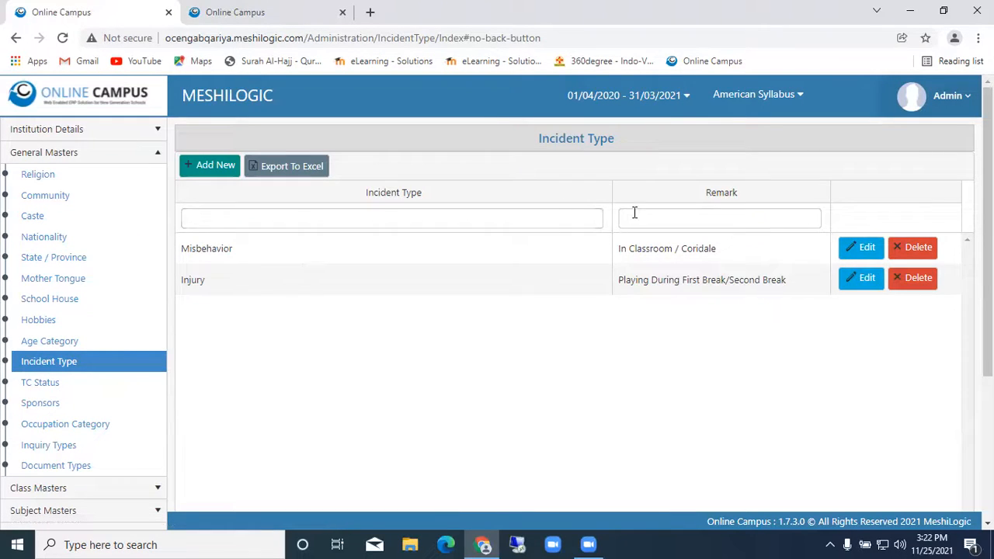
Step: Open the TC Status master and look over its statuses and sort order
{"action": "scroll", "coordinate": [318, 328], "scroll_direction": "down", "scroll_amount": 1}
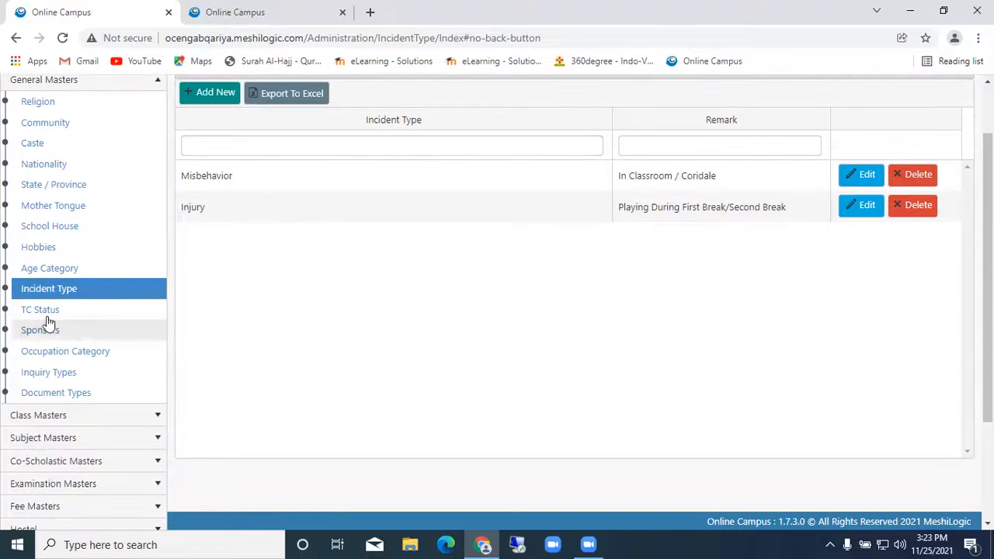
{"action": "left_click", "coordinate": [43, 310]}
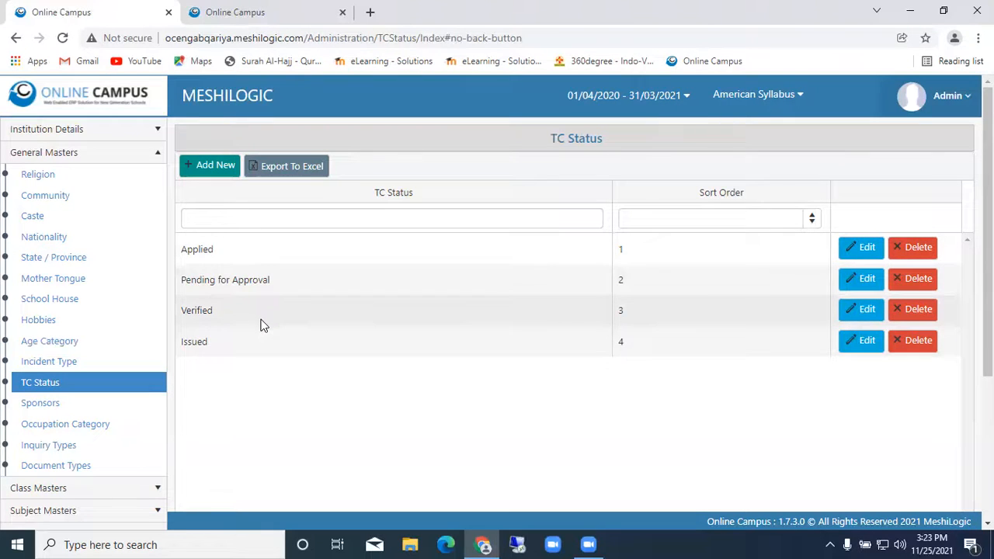
{"action": "scroll", "coordinate": [298, 319], "scroll_direction": "down", "scroll_amount": 2}
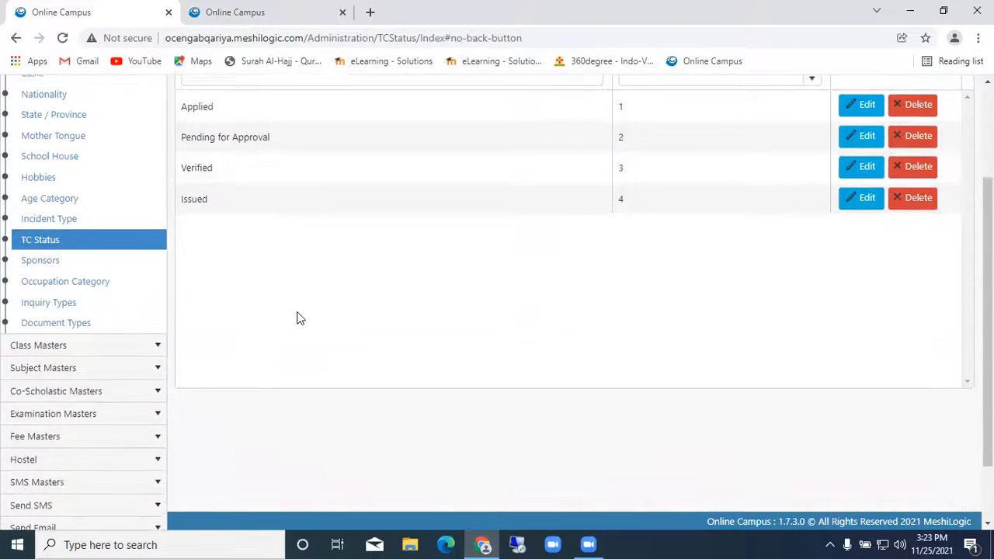
Step: Open the Sponsors master and browse the sponsor list through page 4
{"action": "left_click", "coordinate": [40, 264]}
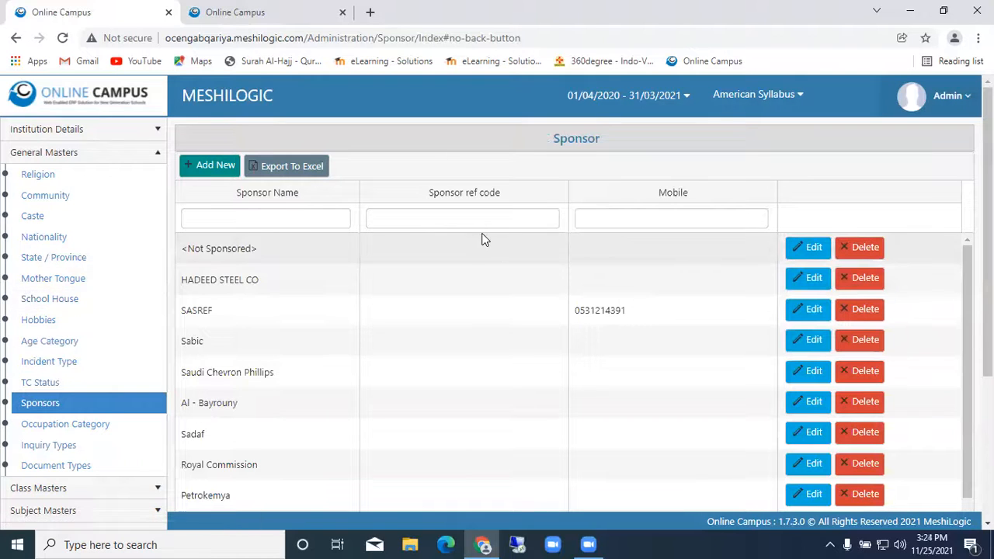
{"action": "scroll", "coordinate": [541, 291], "scroll_direction": "down", "scroll_amount": 3}
{"action": "scroll", "coordinate": [610, 339], "scroll_direction": "down", "scroll_amount": 1}
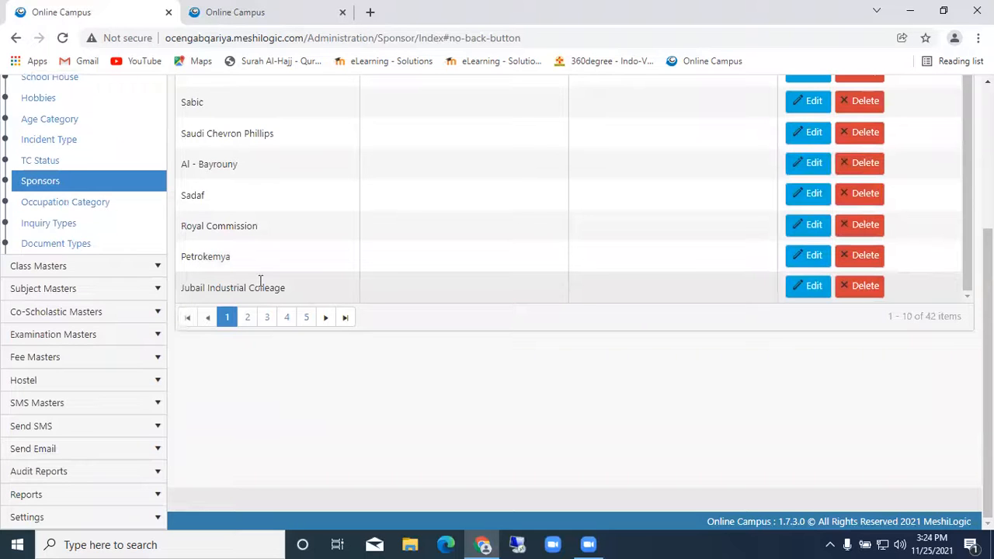
{"action": "scroll", "coordinate": [457, 233], "scroll_direction": "up", "scroll_amount": 4}
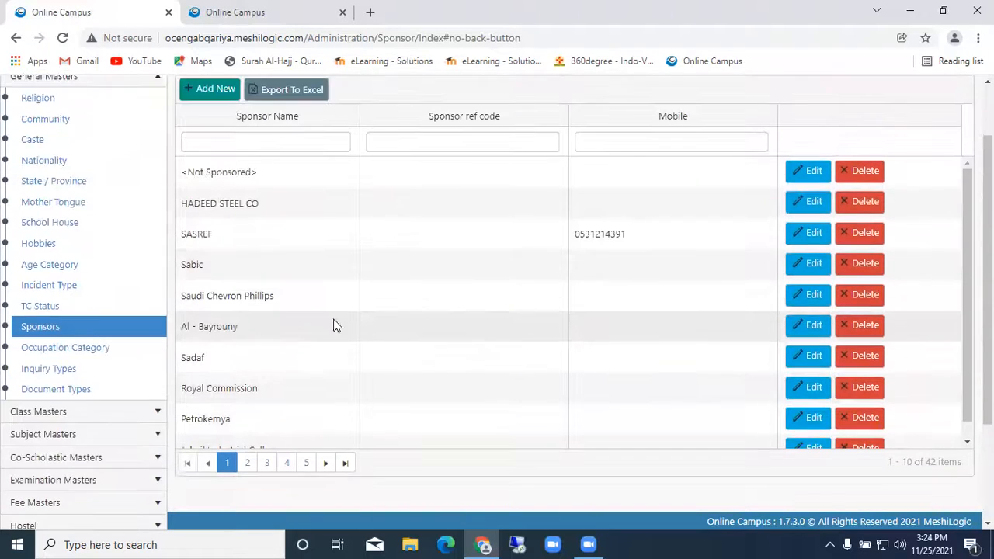
{"action": "left_click", "coordinate": [248, 463]}
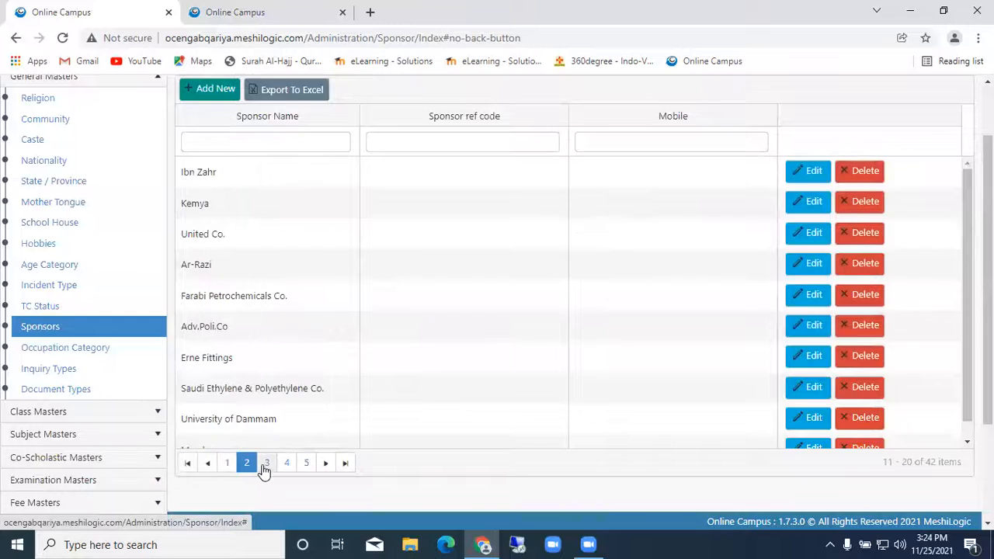
{"action": "left_click", "coordinate": [266, 462]}
{"action": "left_click", "coordinate": [285, 463]}
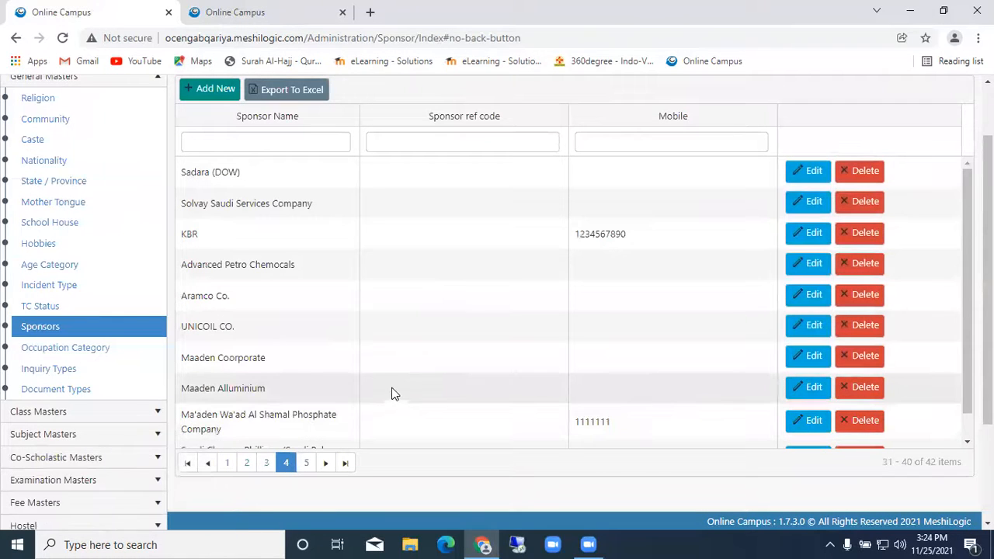
Step: Switch to the student's record in the second browser tab and go back to the main student details
{"action": "left_click", "coordinate": [252, 14]}
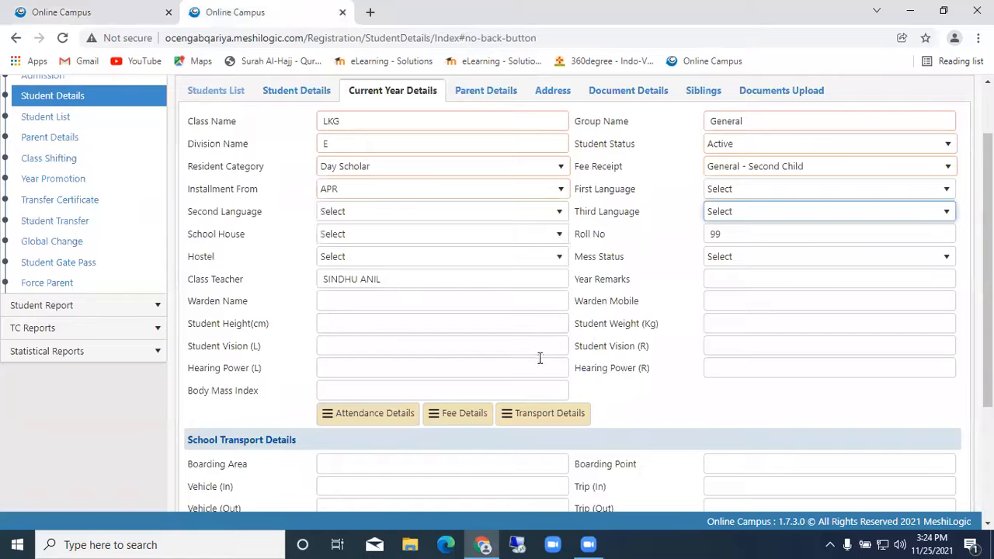
{"action": "scroll", "coordinate": [443, 189], "scroll_direction": "up", "scroll_amount": 1}
{"action": "left_click", "coordinate": [312, 166]}
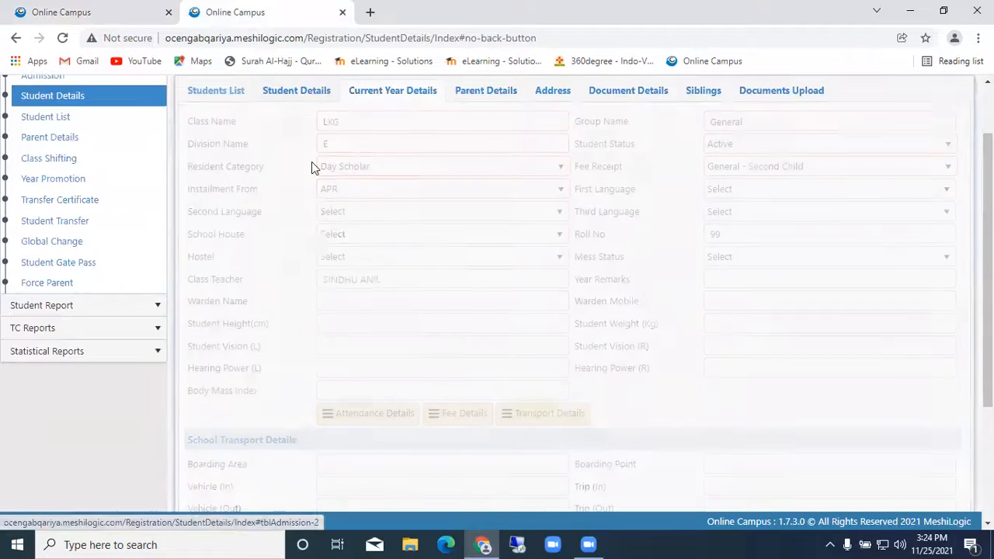
Step: Look over the student's primary and previous school details, and open the parent details to view the occupation fields
{"action": "scroll", "coordinate": [466, 353], "scroll_direction": "down", "scroll_amount": 1}
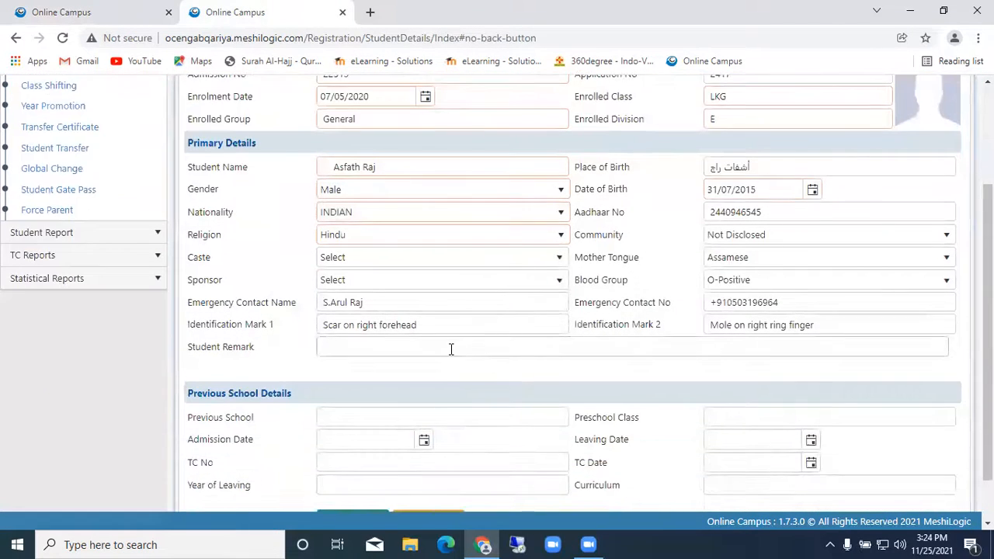
{"action": "scroll", "coordinate": [486, 295], "scroll_direction": "down", "scroll_amount": 1}
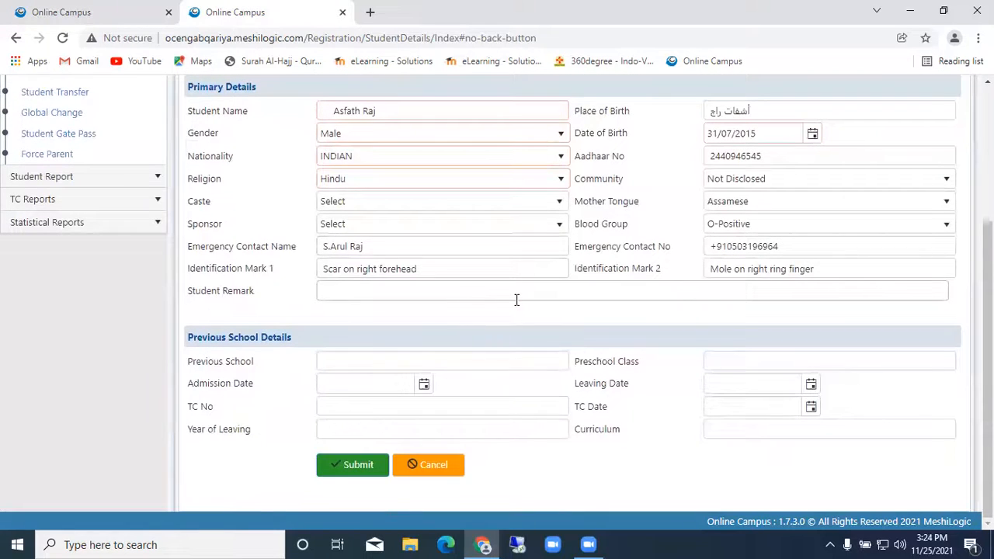
{"action": "scroll", "coordinate": [506, 248], "scroll_direction": "up", "scroll_amount": 2}
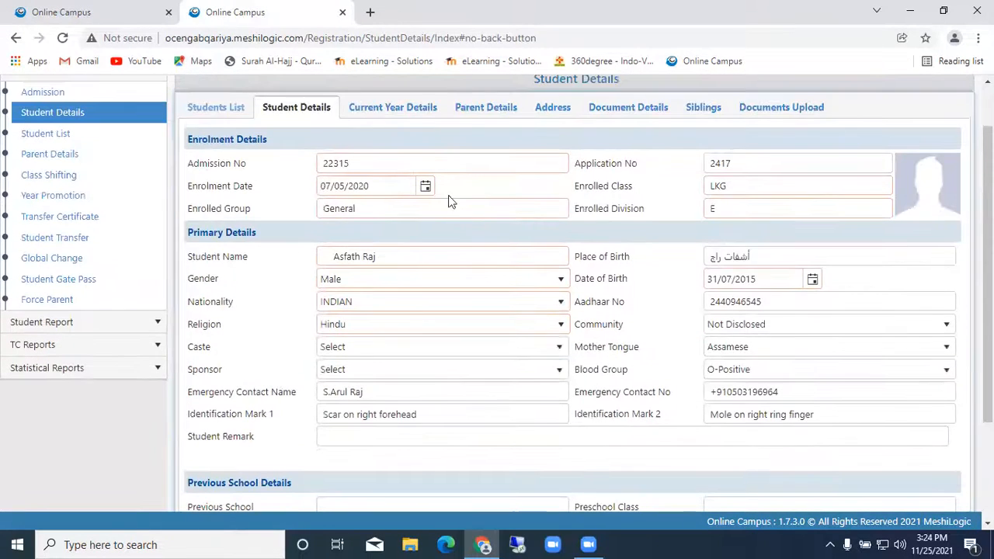
{"action": "scroll", "coordinate": [472, 114], "scroll_direction": "down", "scroll_amount": 1}
{"action": "left_click", "coordinate": [481, 94]}
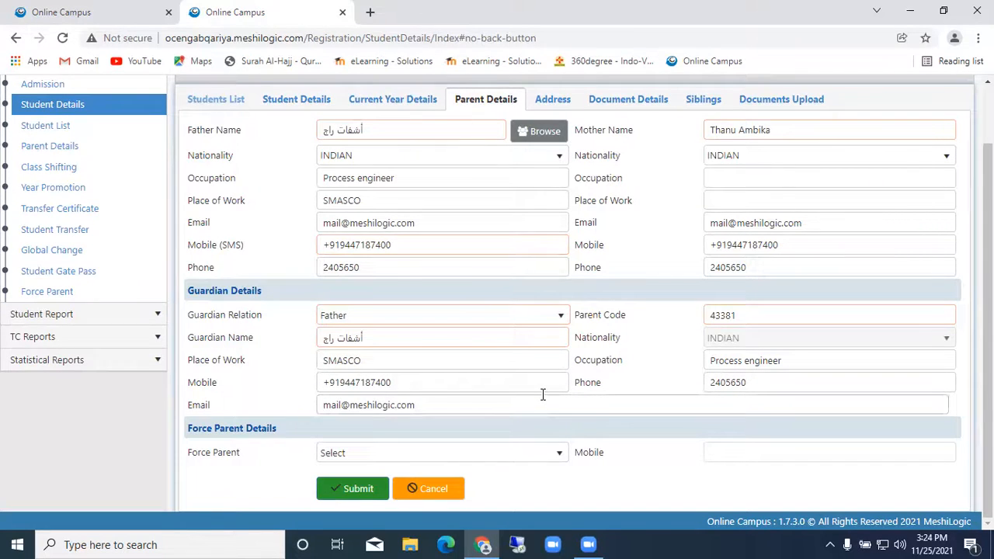
Step: Open the student's current year details and look over the school house, health and transport fields
{"action": "left_click", "coordinate": [386, 101]}
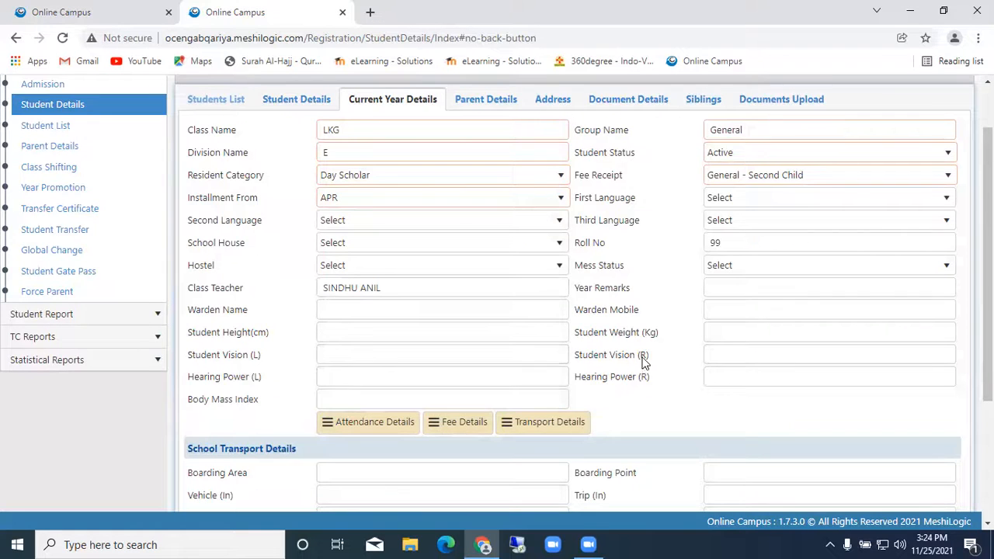
{"action": "scroll", "coordinate": [711, 369], "scroll_direction": "down", "scroll_amount": 2}
{"action": "scroll", "coordinate": [705, 369], "scroll_direction": "down", "scroll_amount": 1}
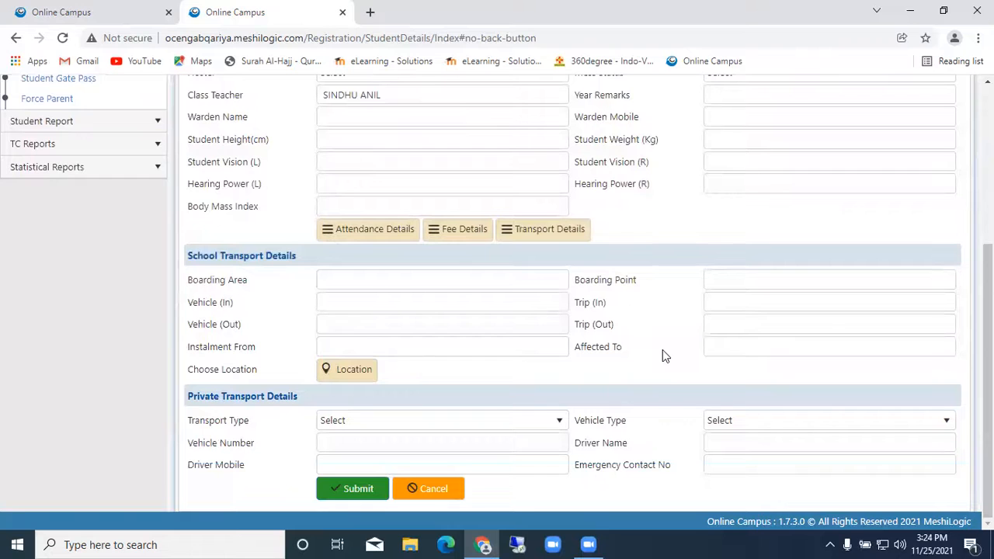
{"action": "scroll", "coordinate": [584, 415], "scroll_direction": "up", "scroll_amount": 1}
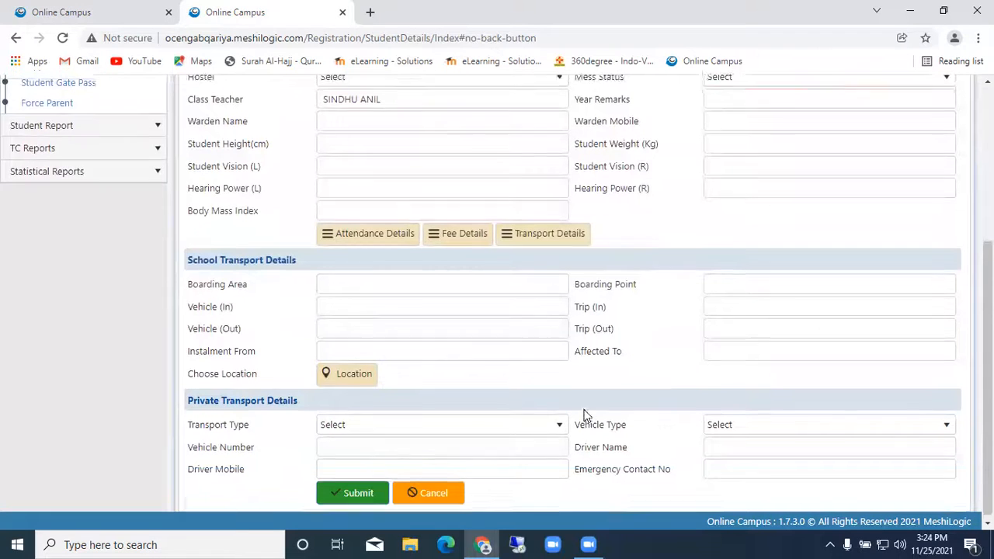
{"action": "scroll", "coordinate": [585, 415], "scroll_direction": "up", "scroll_amount": 2}
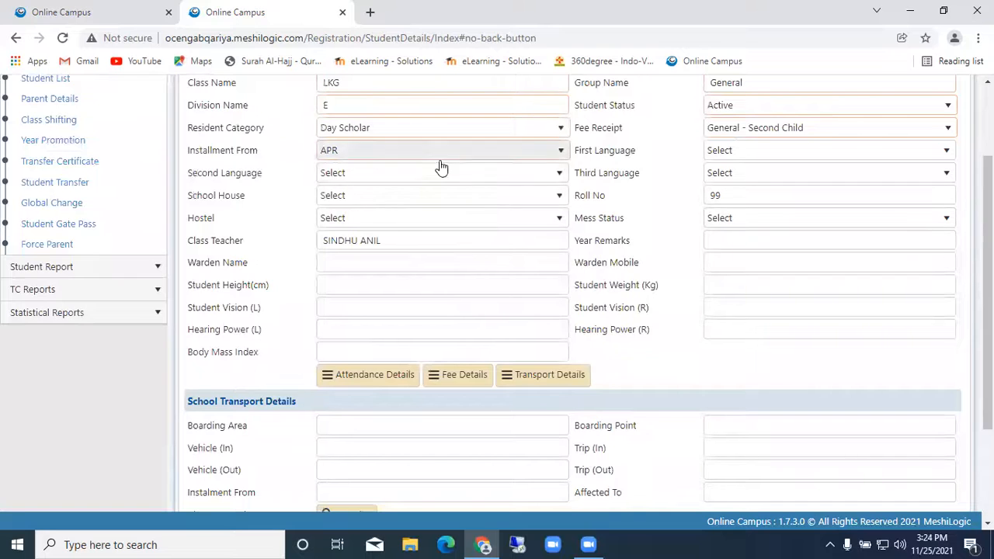
{"action": "scroll", "coordinate": [476, 284], "scroll_direction": "up", "scroll_amount": 2}
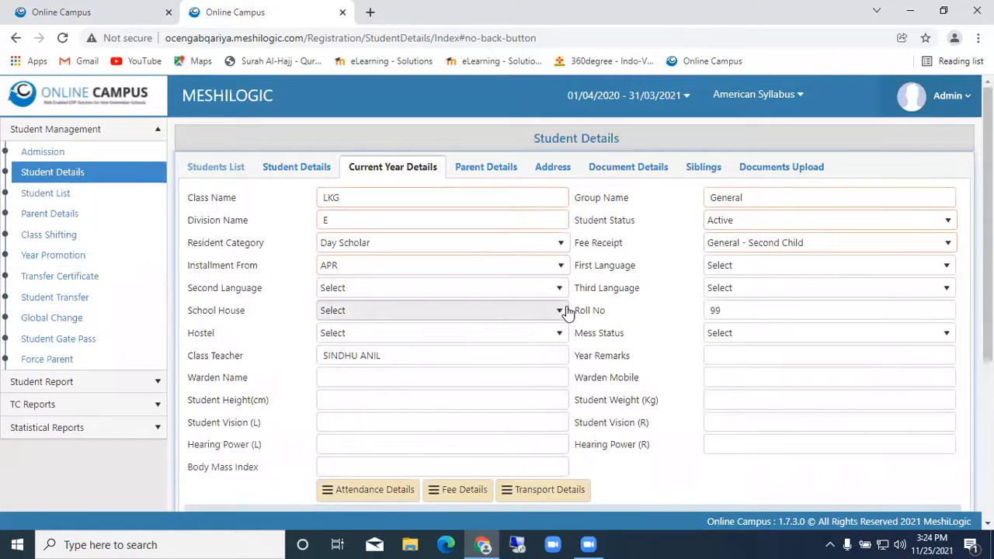
Step: Return to the masters in the first browser tab and browse the Occupation Category master to the end of its list
{"action": "left_click", "coordinate": [101, 15]}
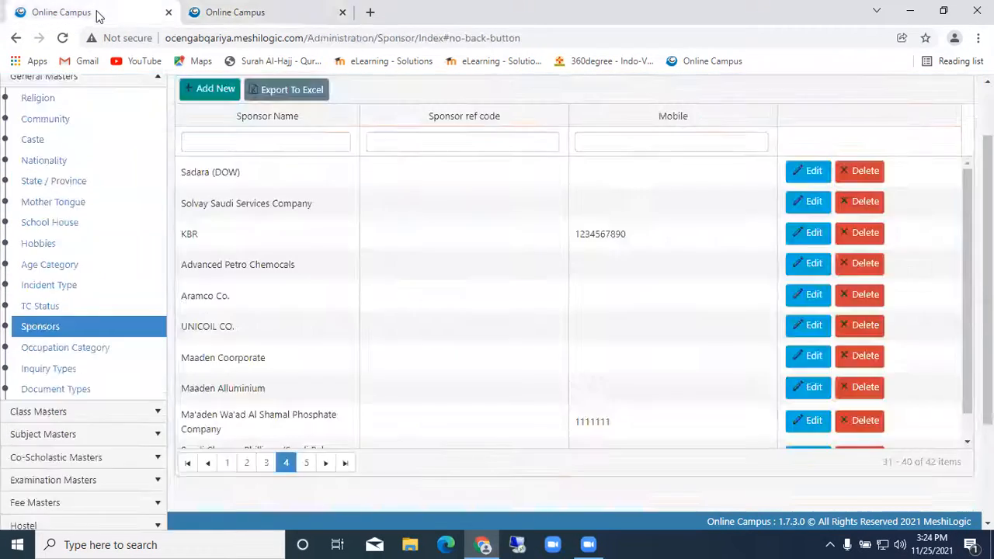
{"action": "left_click", "coordinate": [68, 349]}
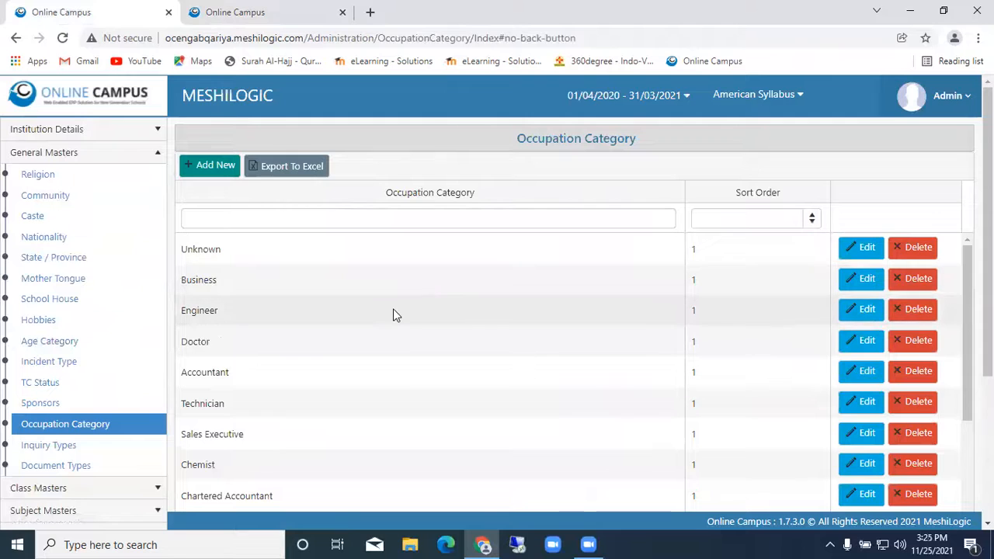
{"action": "scroll", "coordinate": [241, 264], "scroll_direction": "down", "scroll_amount": 2}
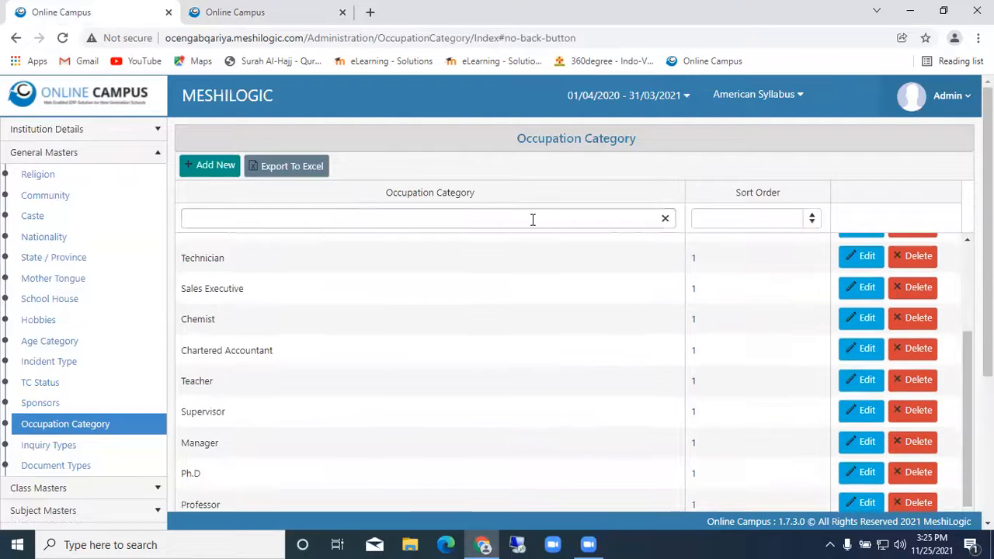
{"action": "scroll", "coordinate": [684, 296], "scroll_direction": "down", "scroll_amount": 4}
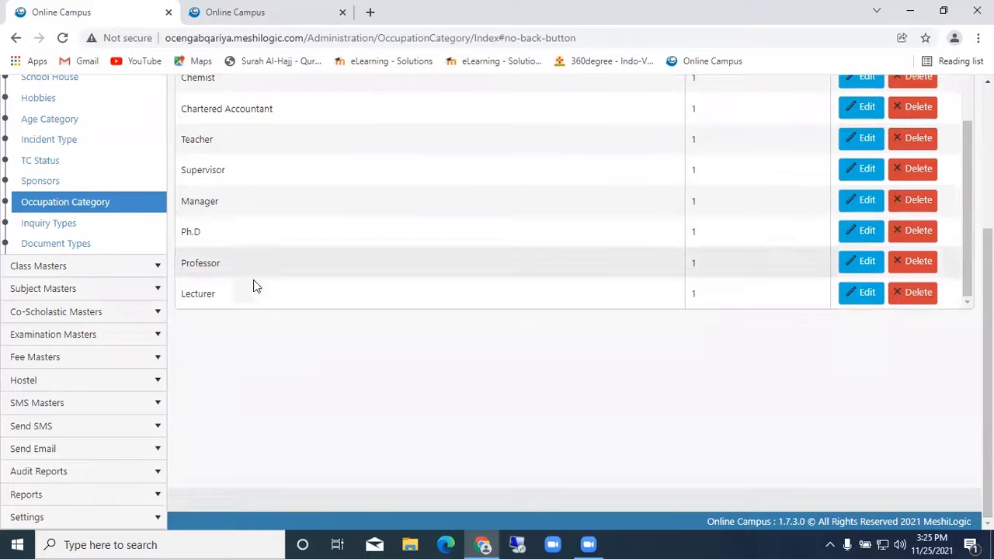
Step: Open the Inquiry Types and Document Types masters and look over their entries
{"action": "left_click", "coordinate": [62, 222]}
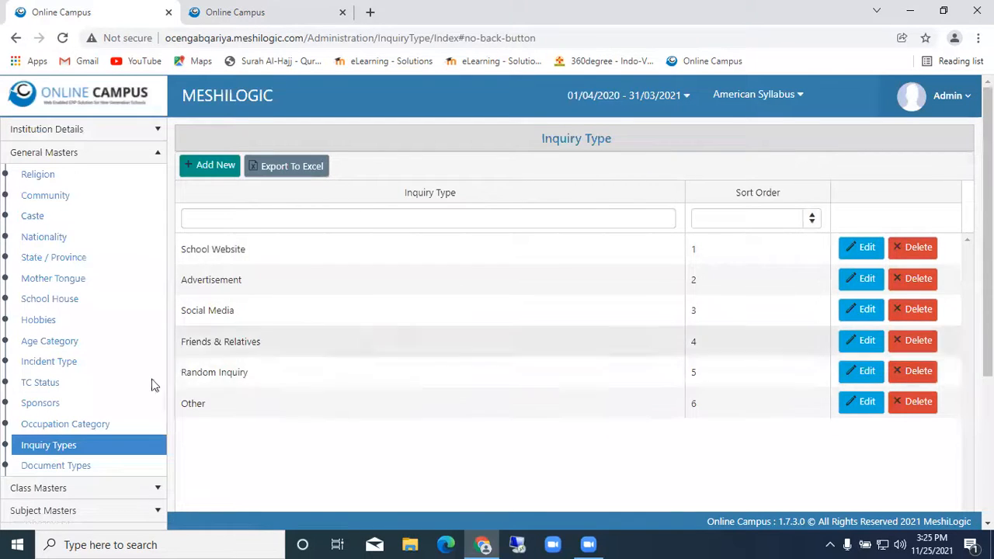
{"action": "scroll", "coordinate": [96, 334], "scroll_direction": "down", "scroll_amount": 1}
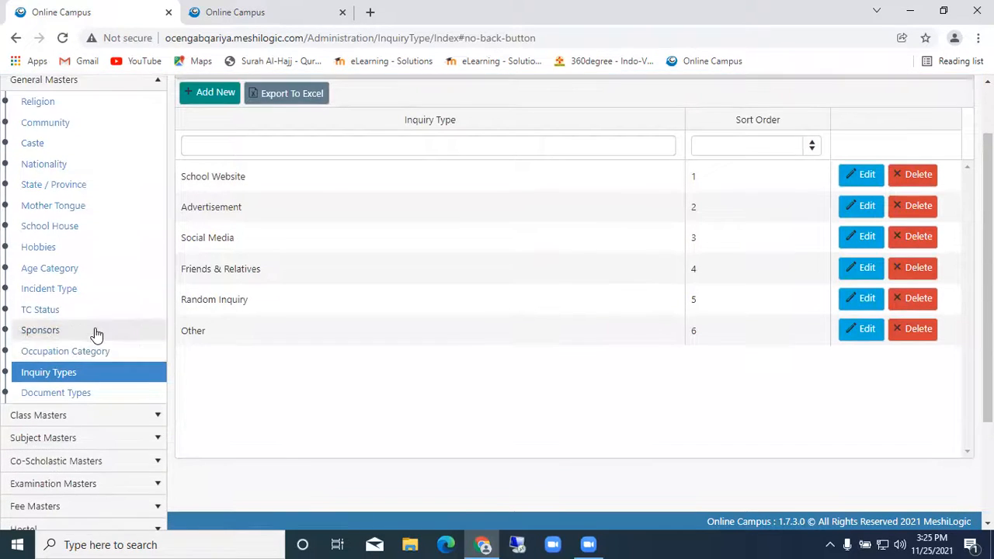
{"action": "left_click", "coordinate": [79, 396]}
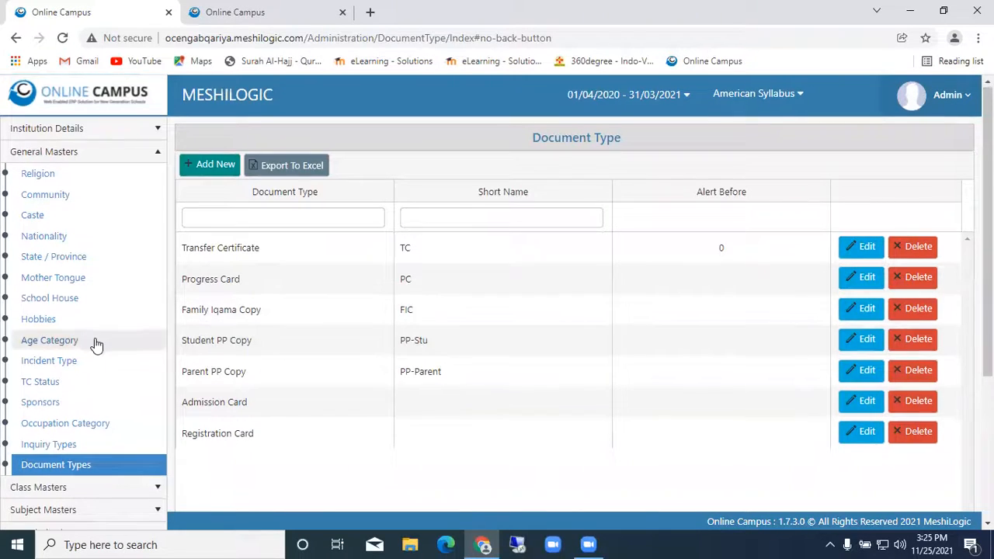
{"action": "scroll", "coordinate": [98, 341], "scroll_direction": "down", "scroll_amount": 2}
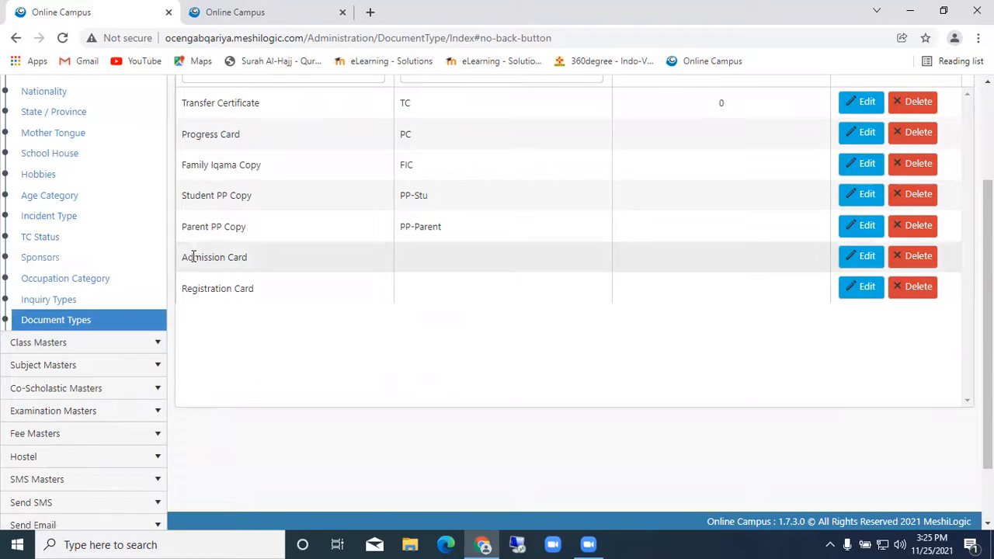
Step: Expand the Class Masters group and view its Class Section and Class Master lists
{"action": "left_click", "coordinate": [88, 351]}
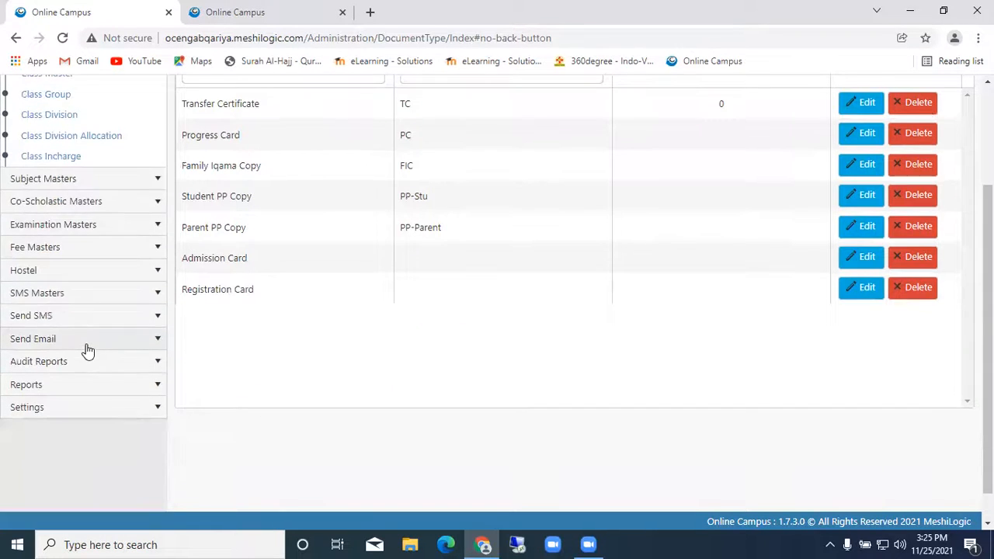
{"action": "scroll", "coordinate": [94, 302], "scroll_direction": "up", "scroll_amount": 2}
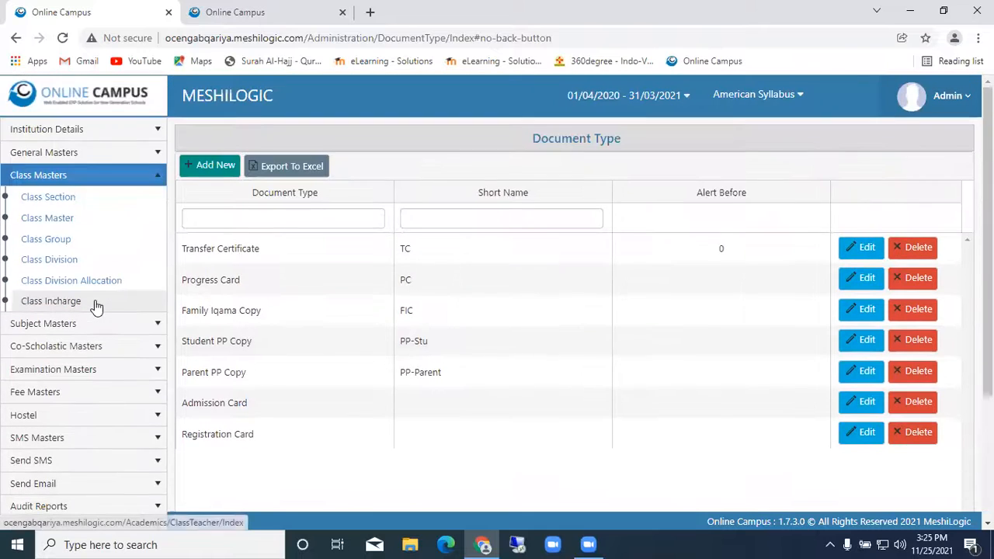
{"action": "left_click", "coordinate": [55, 197]}
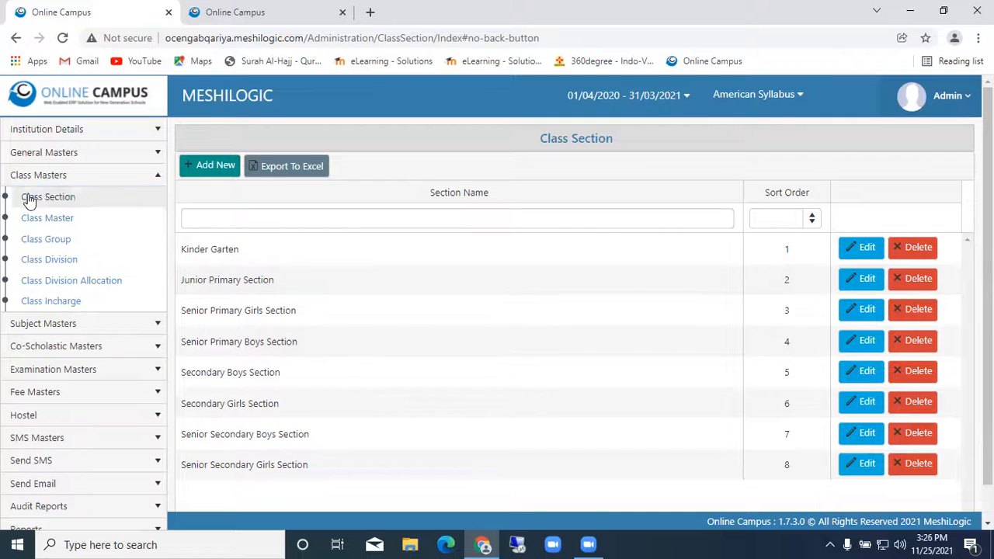
{"action": "left_click", "coordinate": [59, 219]}
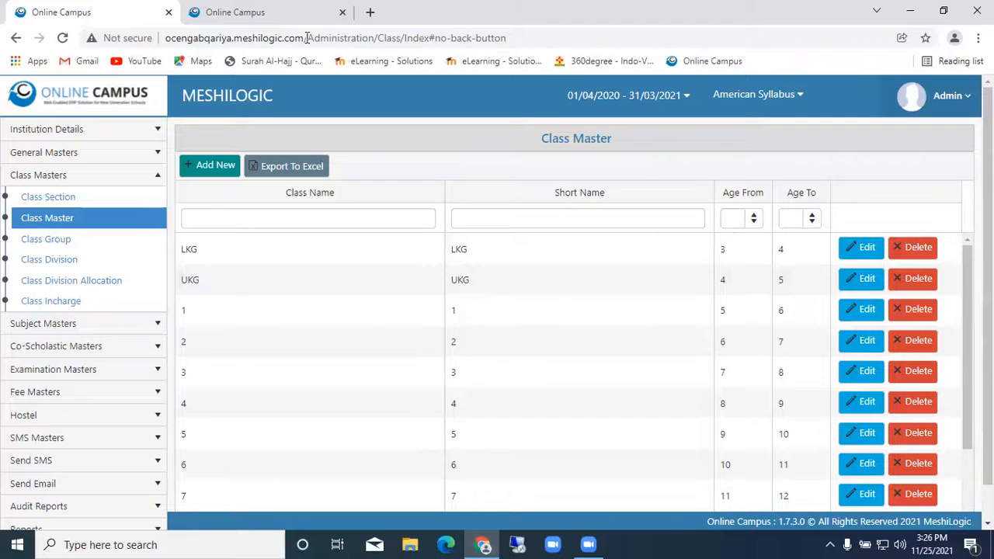
Step: Check the enrolled class in the student's main details in the second browser tab and return to the Class Master list
{"action": "left_click", "coordinate": [241, 13]}
{"action": "left_click", "coordinate": [298, 167]}
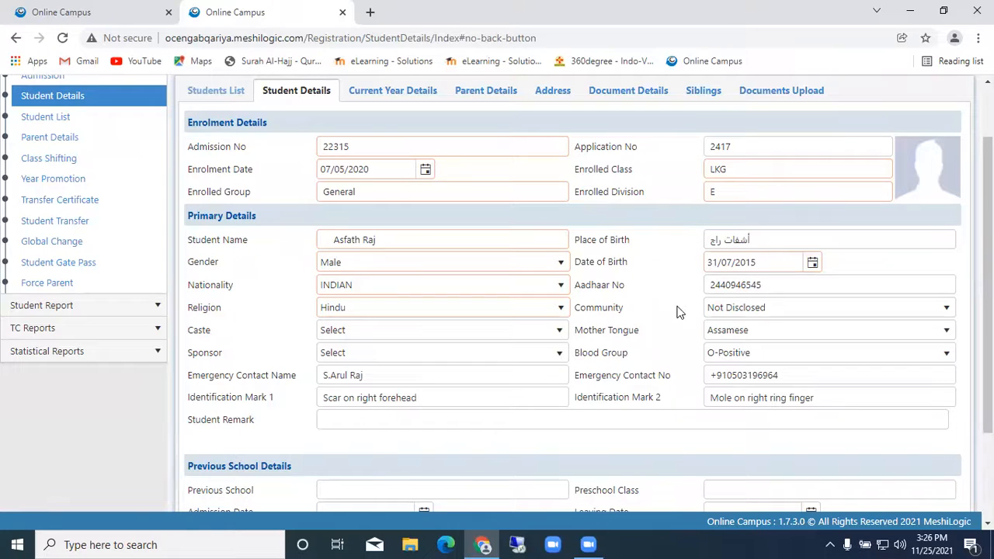
{"action": "left_click", "coordinate": [55, 14]}
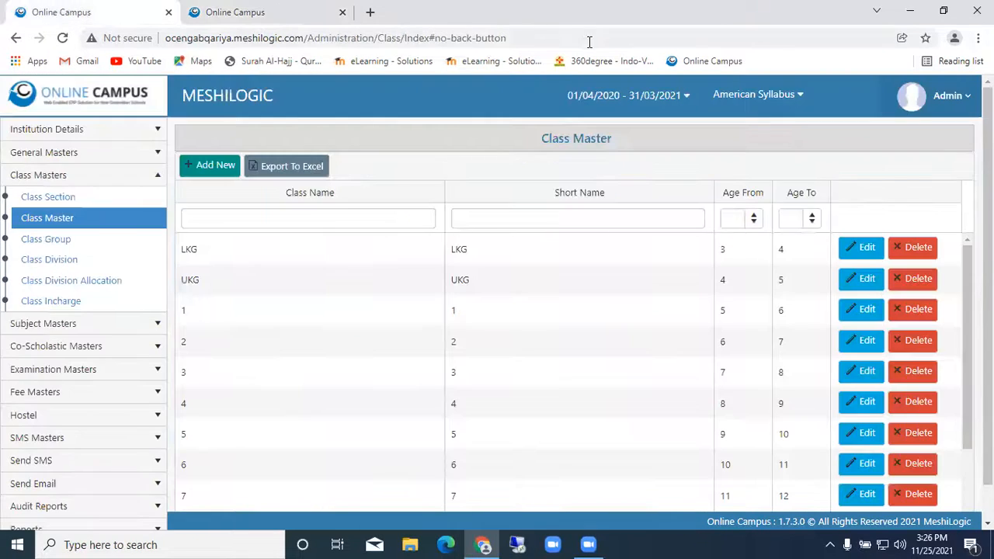
Step: Browse the class list to its end, view the fields of a new class entry and cancel it
{"action": "scroll", "coordinate": [666, 199], "scroll_direction": "down", "scroll_amount": 1}
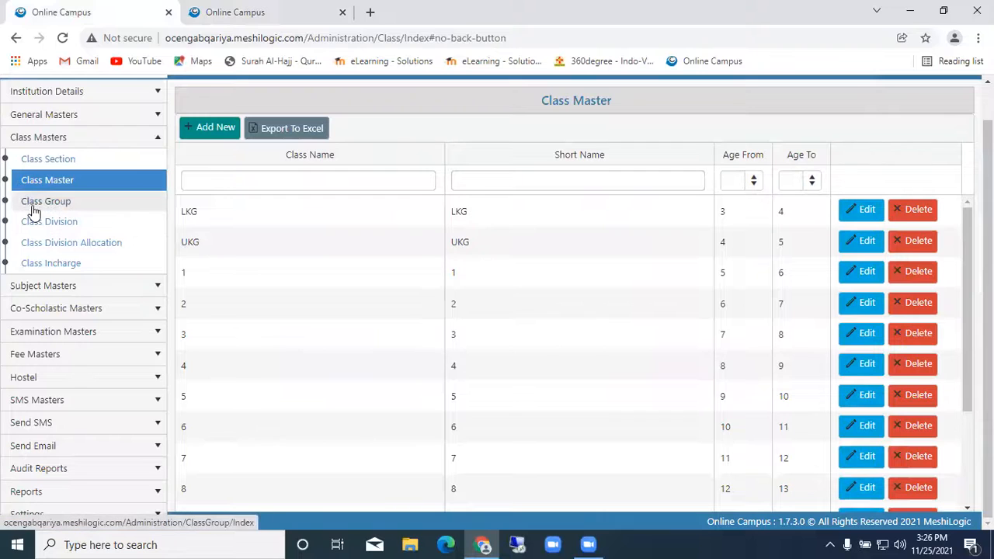
{"action": "scroll", "coordinate": [739, 291], "scroll_direction": "down", "scroll_amount": 4}
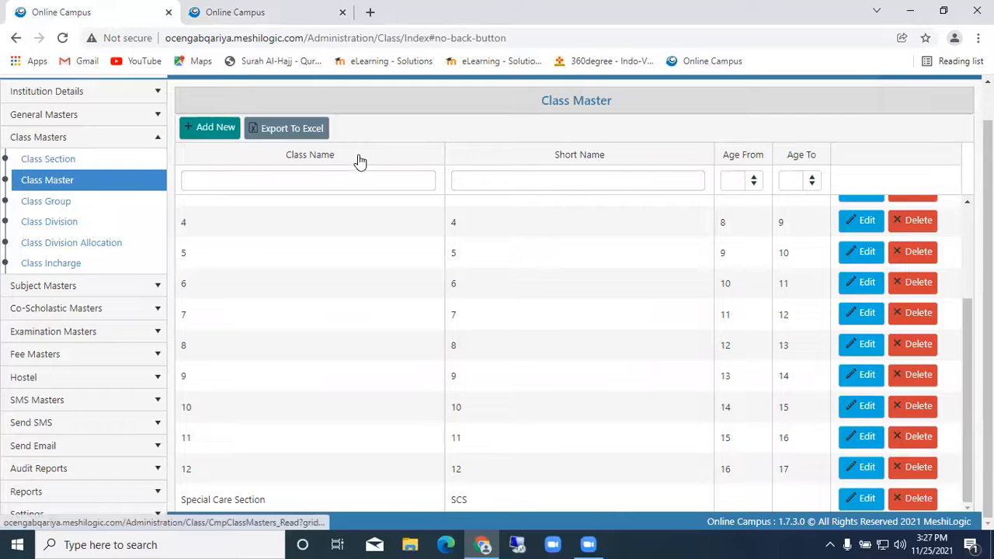
{"action": "left_click", "coordinate": [206, 127]}
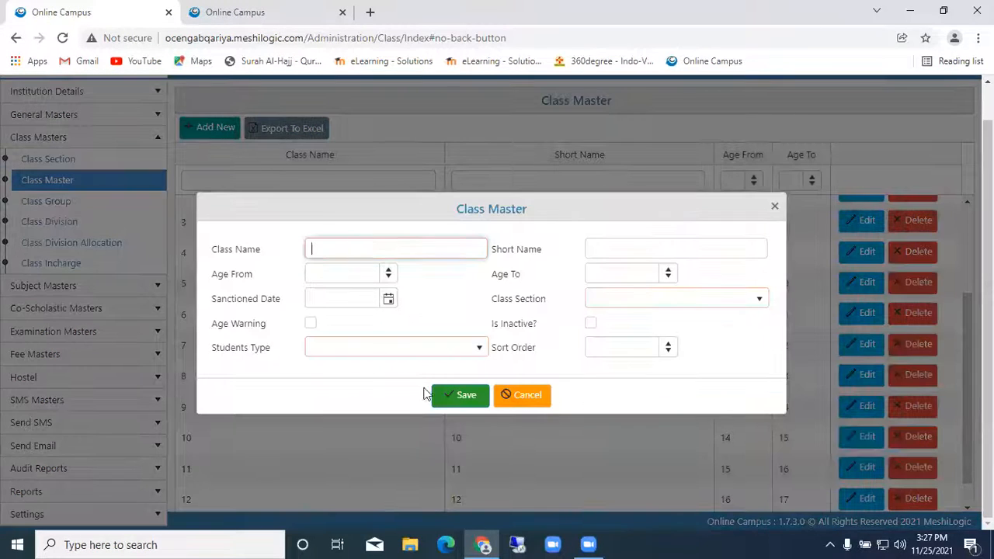
{"action": "left_click", "coordinate": [521, 394]}
Step: Open the Class Group master and compare its groups with the Group filter options of the Students List in the second browser tab
{"action": "left_click", "coordinate": [32, 203]}
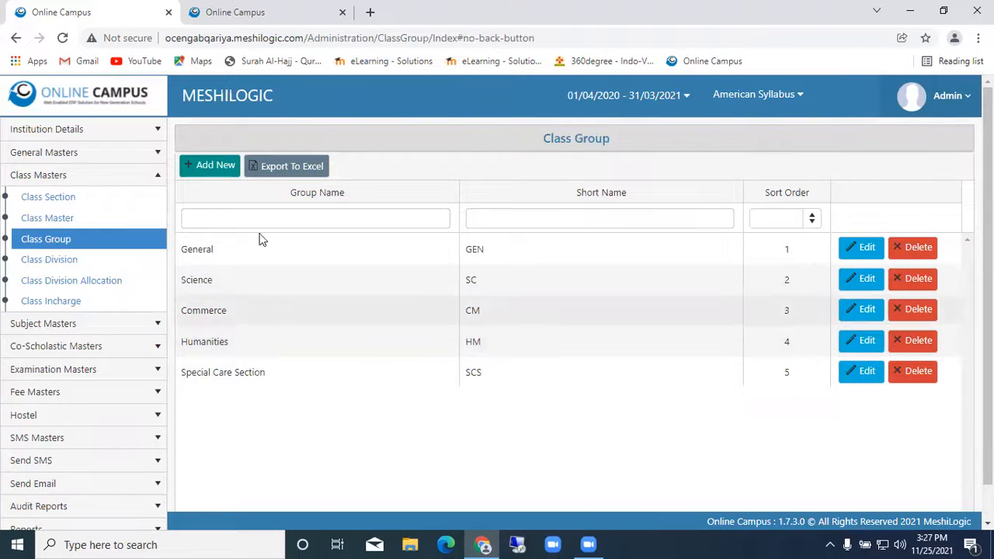
{"action": "left_click", "coordinate": [233, 12]}
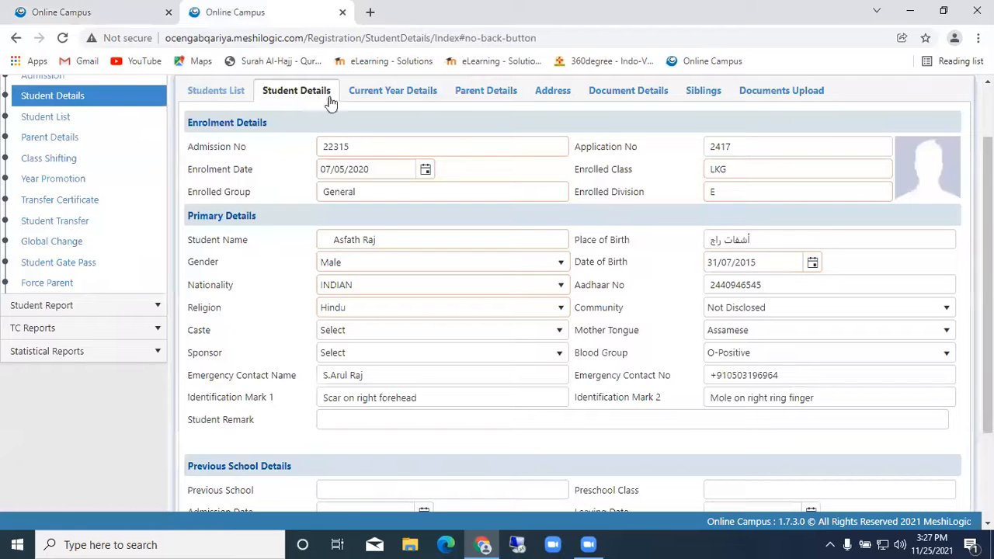
{"action": "left_click", "coordinate": [14, 38]}
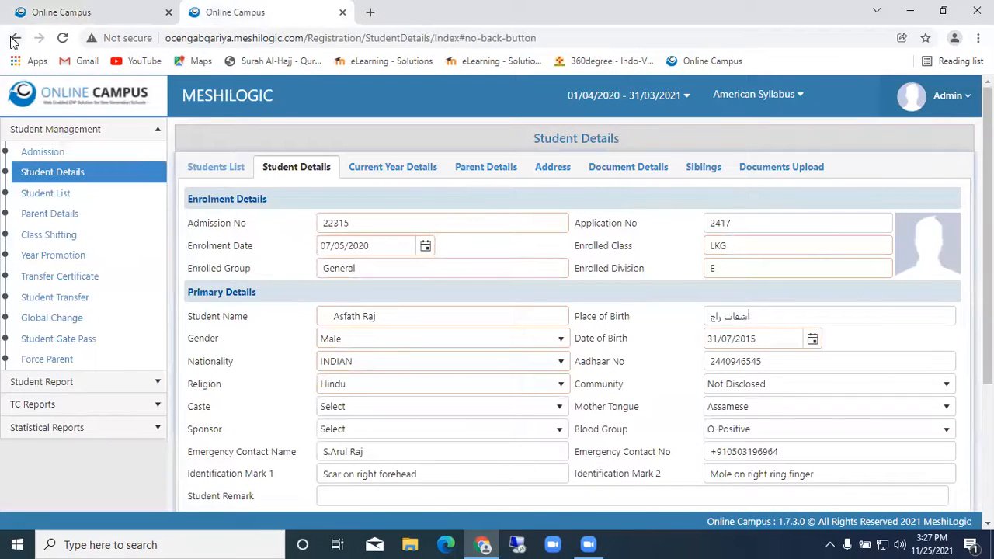
{"action": "scroll", "coordinate": [433, 246], "scroll_direction": "down", "scroll_amount": 1}
{"action": "scroll", "coordinate": [488, 417], "scroll_direction": "down", "scroll_amount": 2}
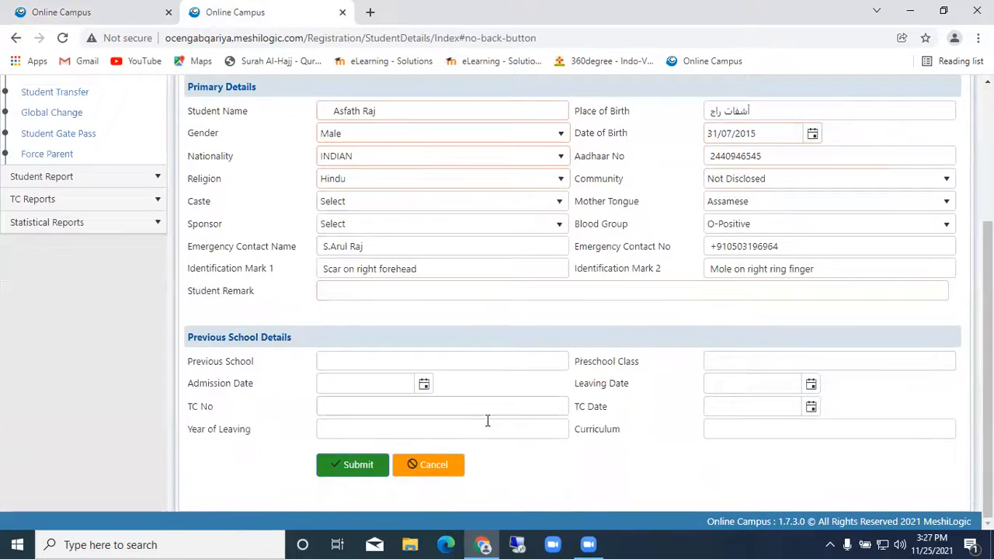
{"action": "left_click", "coordinate": [435, 472]}
{"action": "scroll", "coordinate": [753, 280], "scroll_direction": "up", "scroll_amount": 3}
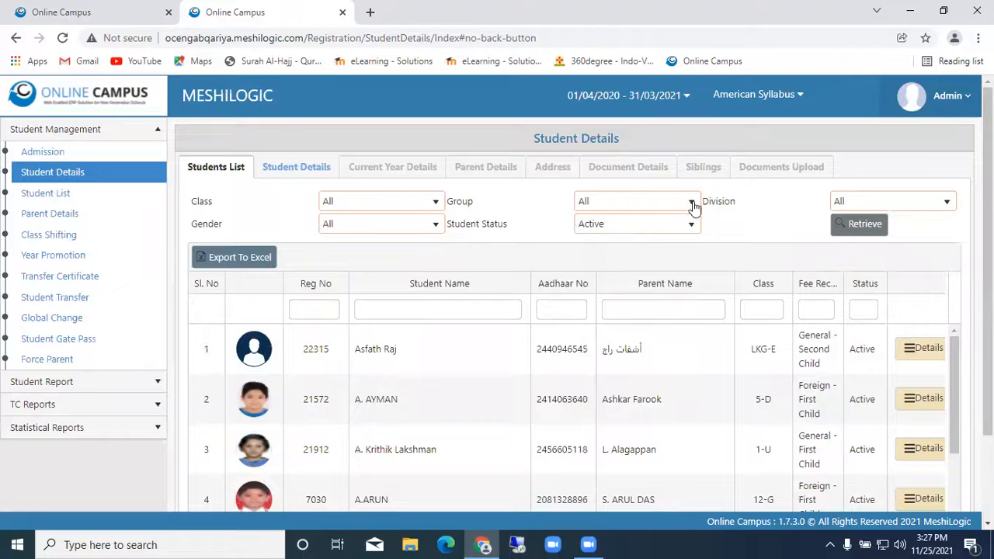
{"action": "left_click", "coordinate": [624, 207]}
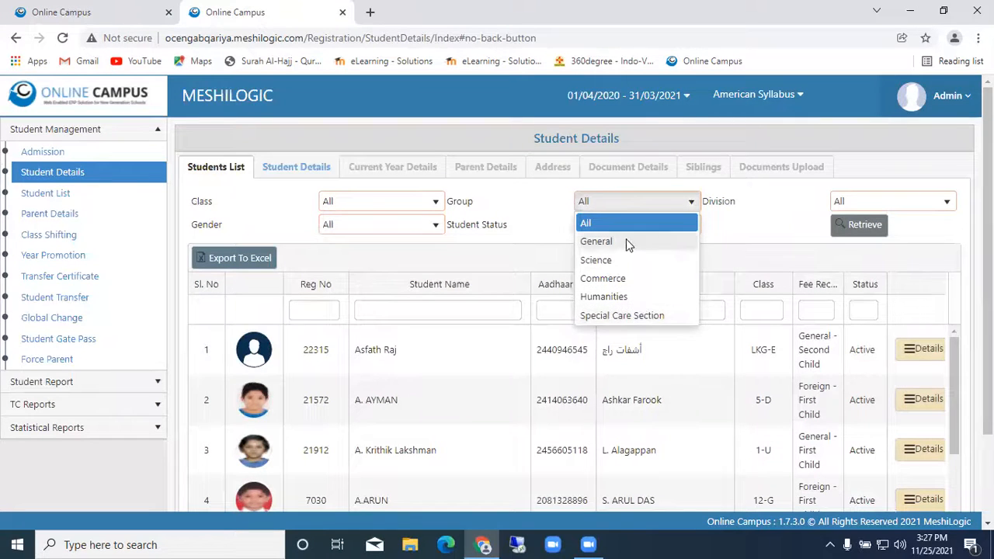
Step: Return to the masters in the first browser tab, open the Class Division master and browse its divisions
{"action": "left_click", "coordinate": [73, 13]}
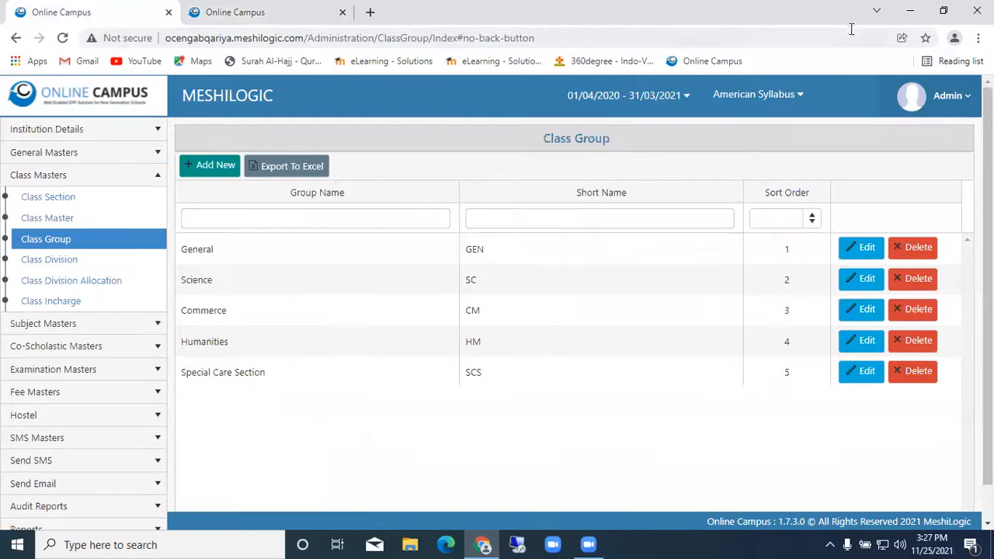
{"action": "left_click", "coordinate": [74, 266]}
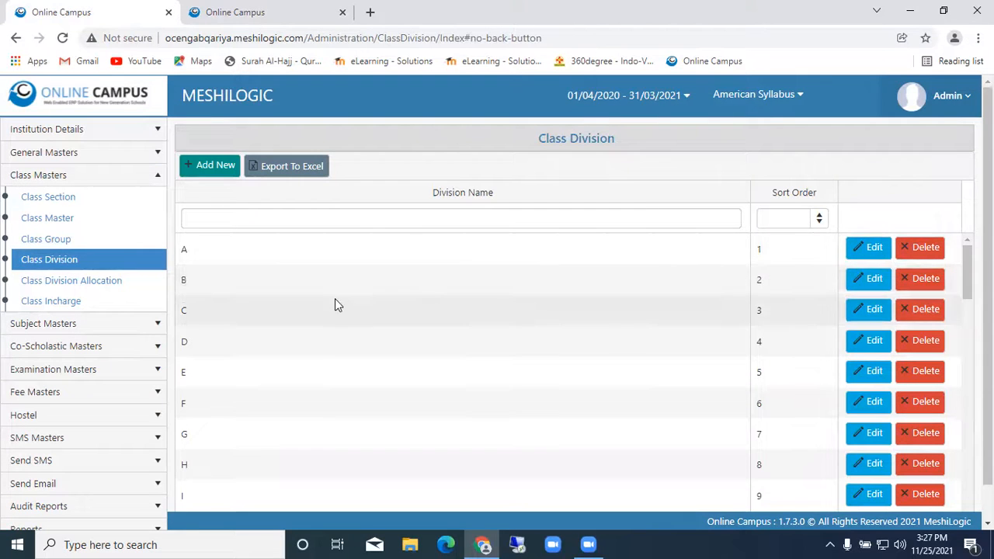
{"action": "scroll", "coordinate": [335, 302], "scroll_direction": "down", "scroll_amount": 5}
{"action": "scroll", "coordinate": [360, 316], "scroll_direction": "down", "scroll_amount": 10}
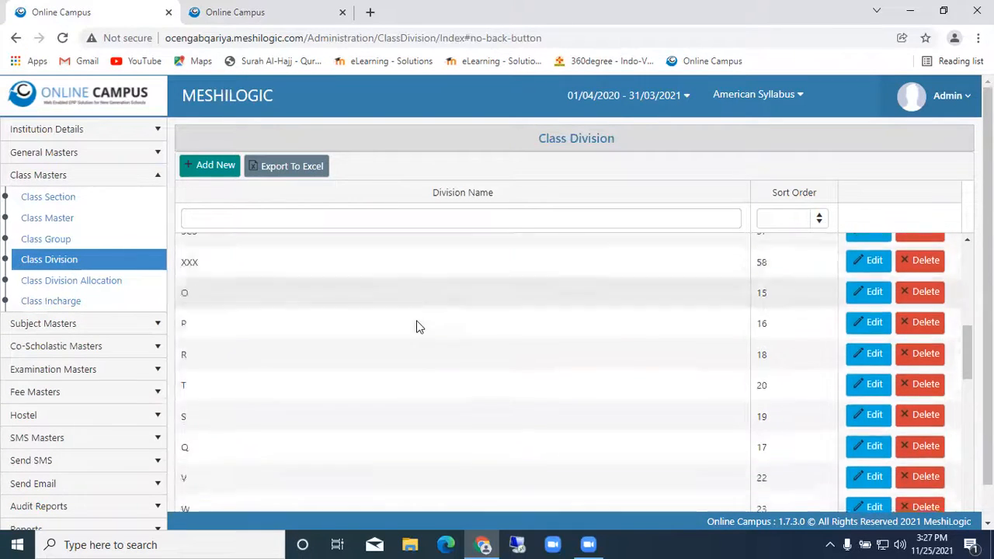
Step: Browse the class divisions and their sort order, view the fields of a new division entry and cancel it
{"action": "scroll", "coordinate": [469, 368], "scroll_direction": "up", "scroll_amount": 15}
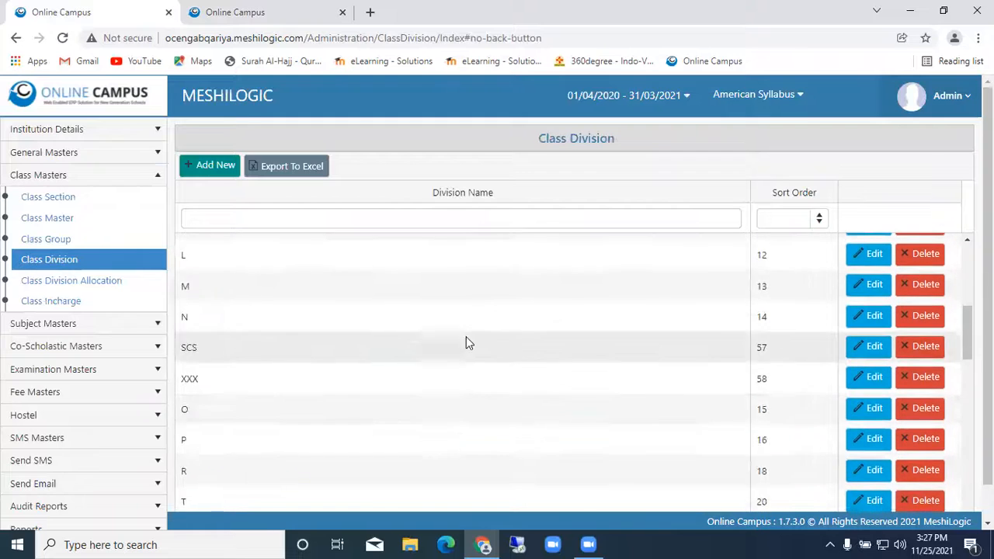
{"action": "scroll", "coordinate": [356, 326], "scroll_direction": "down", "scroll_amount": 3}
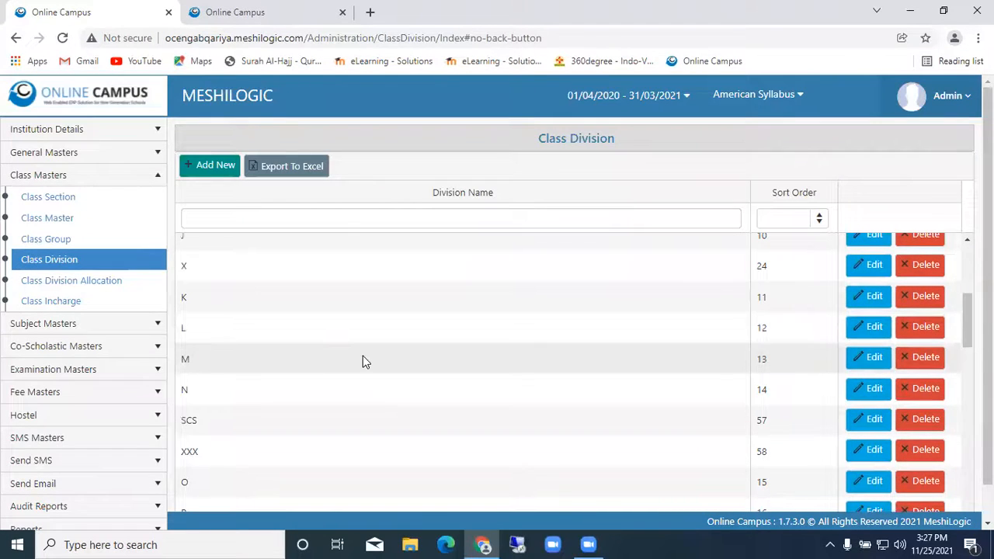
{"action": "scroll", "coordinate": [470, 362], "scroll_direction": "up", "scroll_amount": 4}
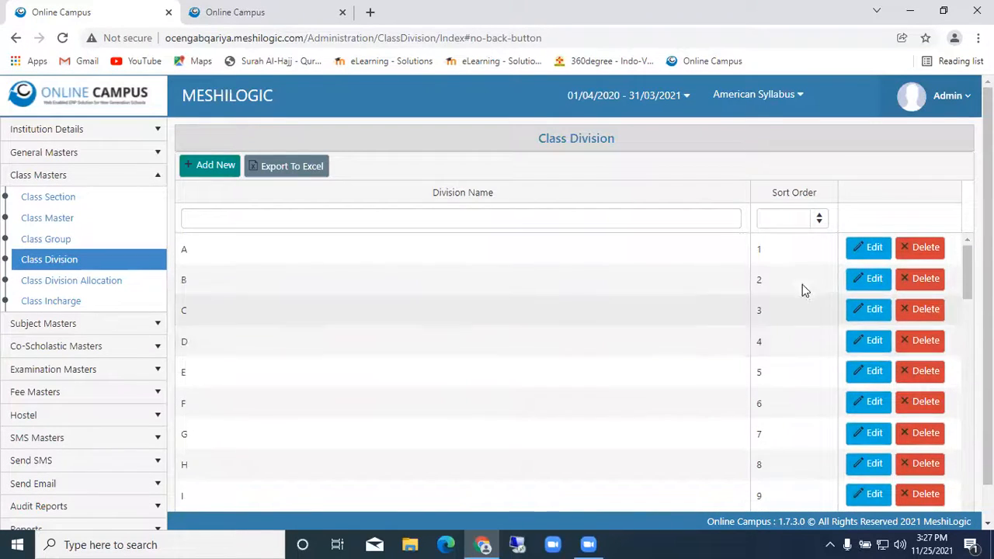
{"action": "left_click", "coordinate": [224, 169]}
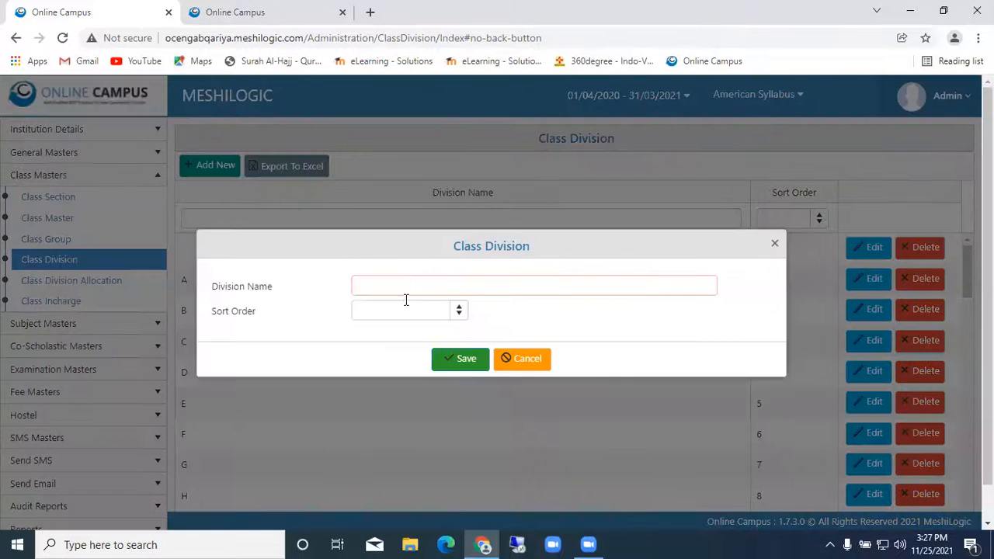
{"action": "left_click", "coordinate": [518, 362]}
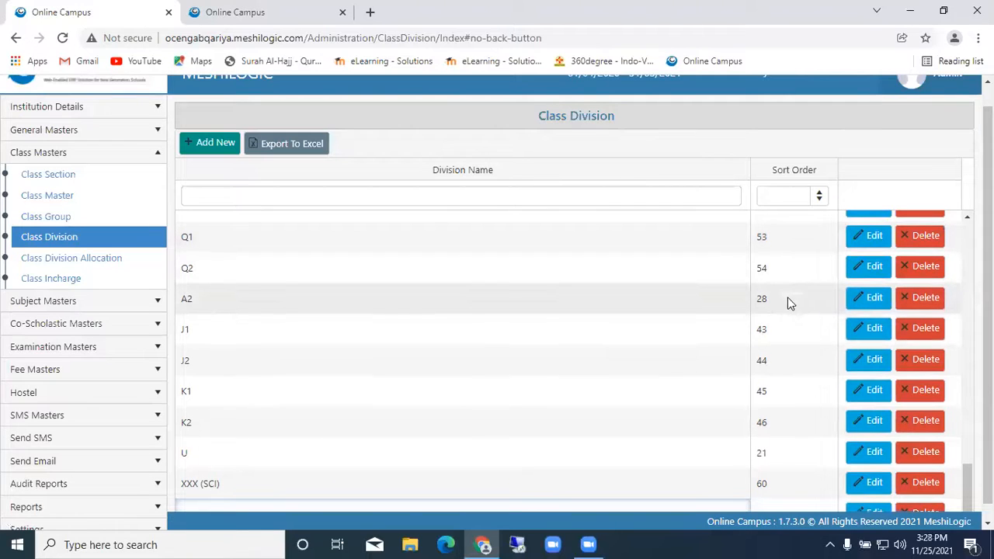
Step: Open Class Division Allocation and review the LKG class's divisions, student numbers and seat capacities for the General group
{"action": "left_click", "coordinate": [112, 259]}
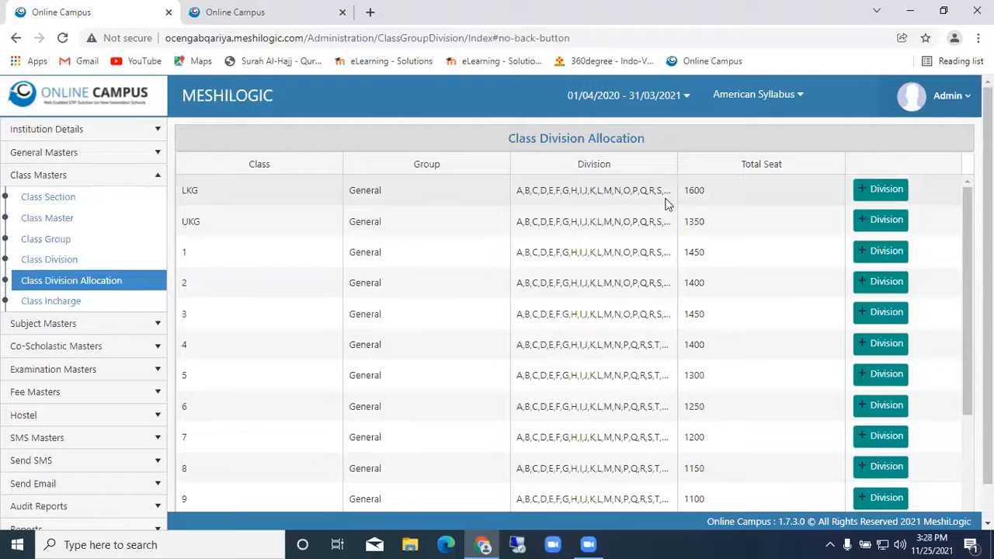
{"action": "left_click", "coordinate": [876, 192]}
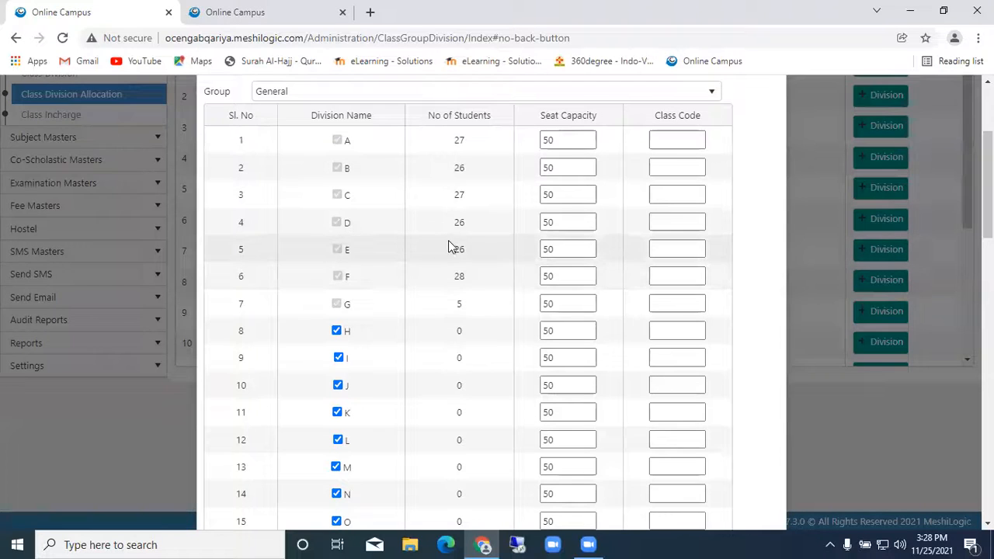
{"action": "scroll", "coordinate": [449, 240], "scroll_direction": "up", "scroll_amount": 3}
{"action": "scroll", "coordinate": [544, 237], "scroll_direction": "down", "scroll_amount": 2}
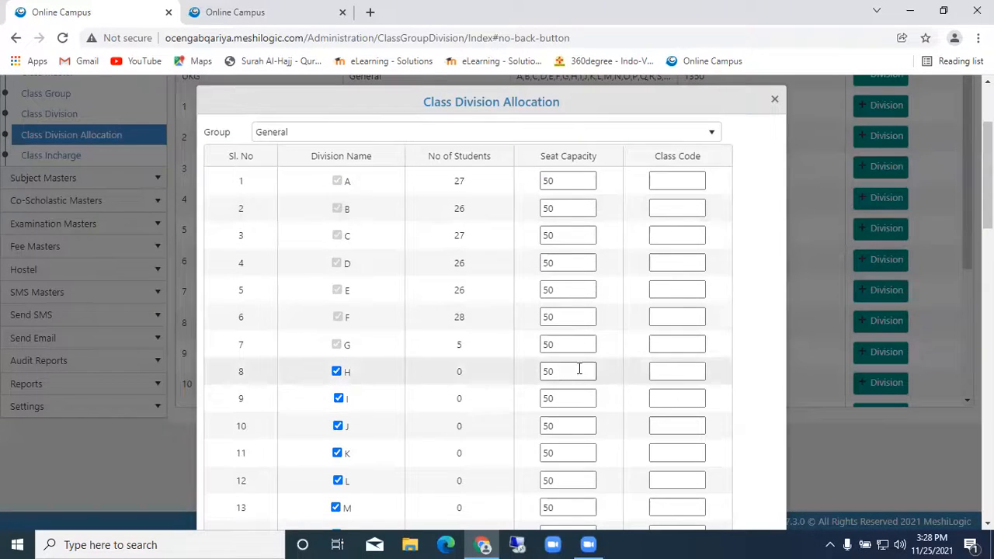
Step: Switch the LKG division allocation to the Science group
{"action": "left_click", "coordinate": [711, 134]}
{"action": "left_click", "coordinate": [278, 179]}
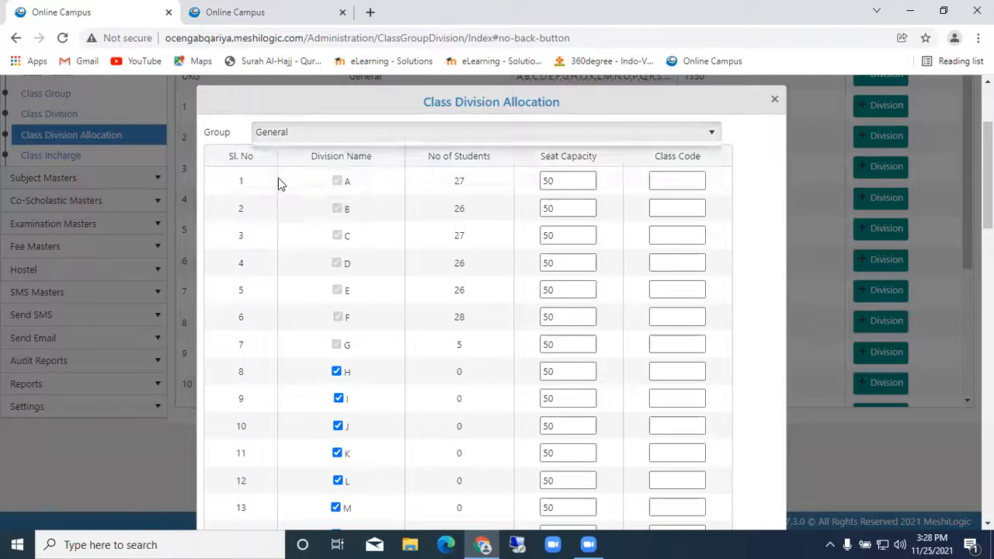
{"action": "left_click", "coordinate": [329, 139]}
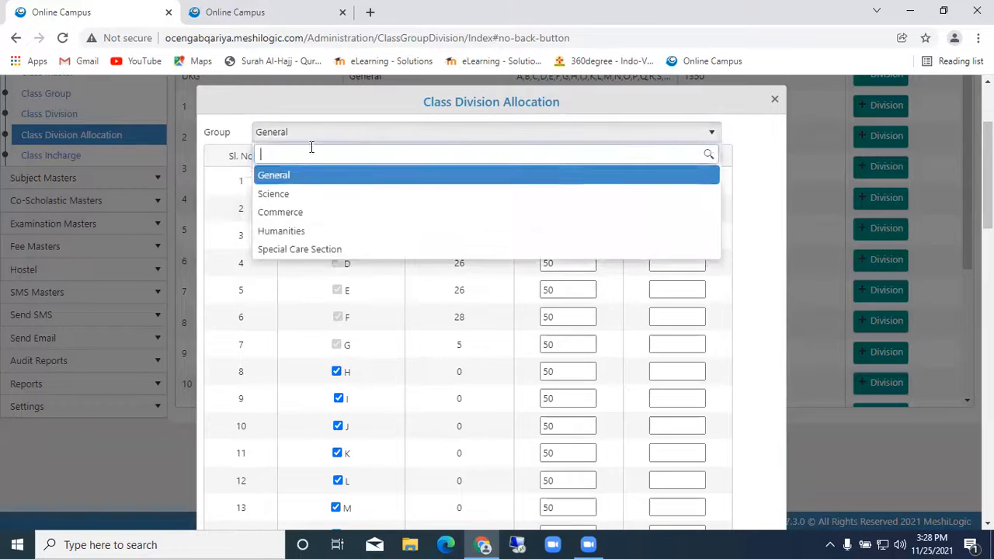
{"action": "left_click", "coordinate": [274, 195]}
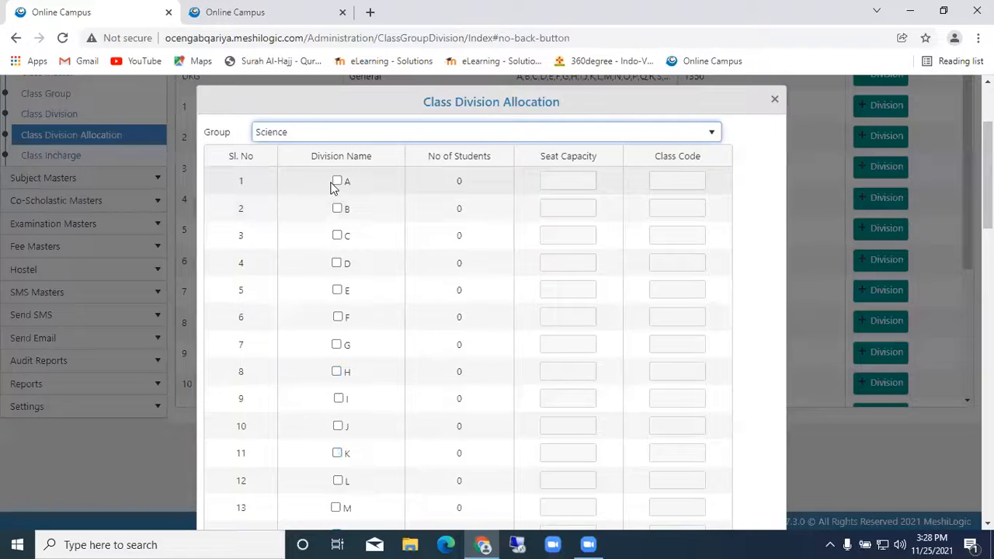
Step: Allocate divisions A, B and C to the Science group, with seat capacity 20 for A and 30 for B
{"action": "left_click", "coordinate": [337, 182]}
{"action": "left_click", "coordinate": [552, 179]}
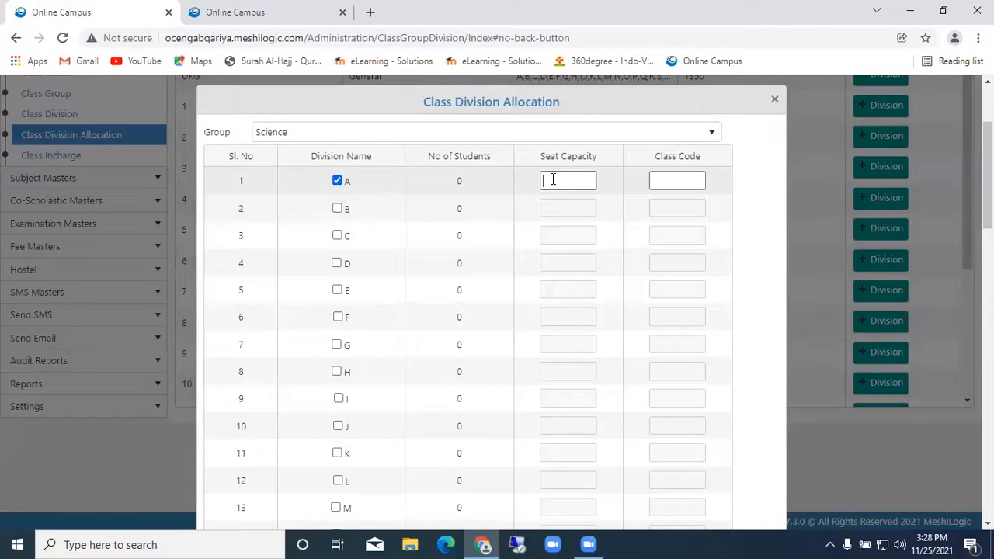
{"action": "type", "text": "20"}
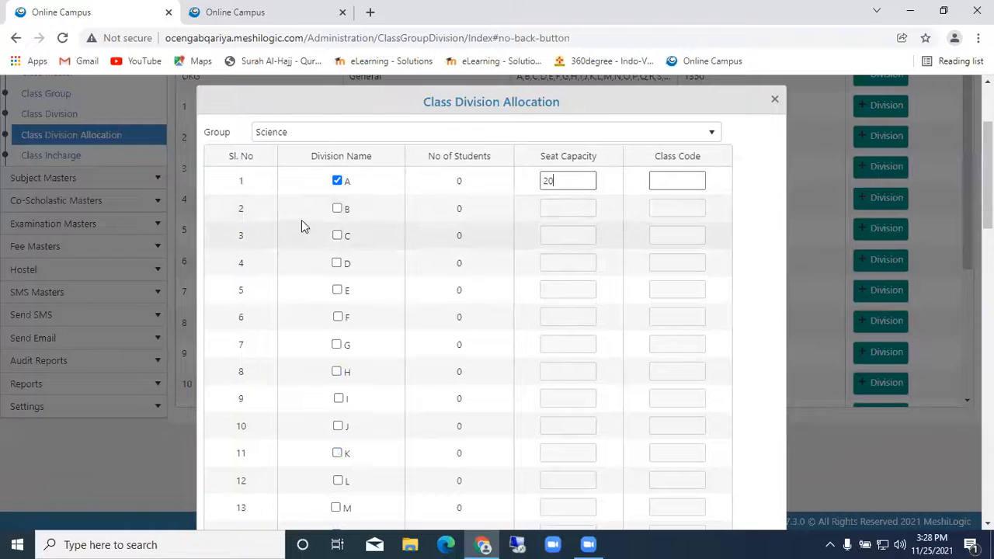
{"action": "left_click", "coordinate": [337, 208]}
{"action": "left_click", "coordinate": [555, 206]}
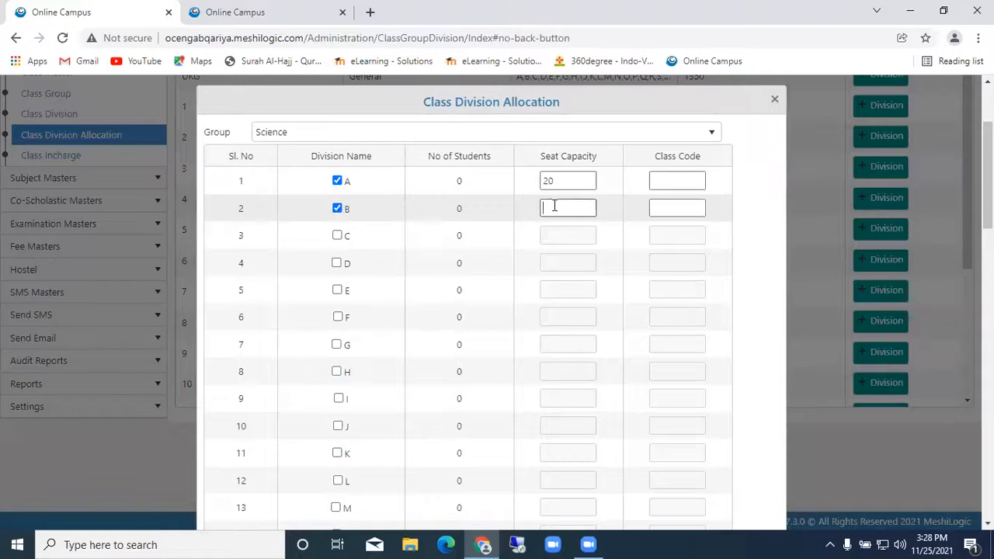
{"action": "left_click", "coordinate": [337, 235]}
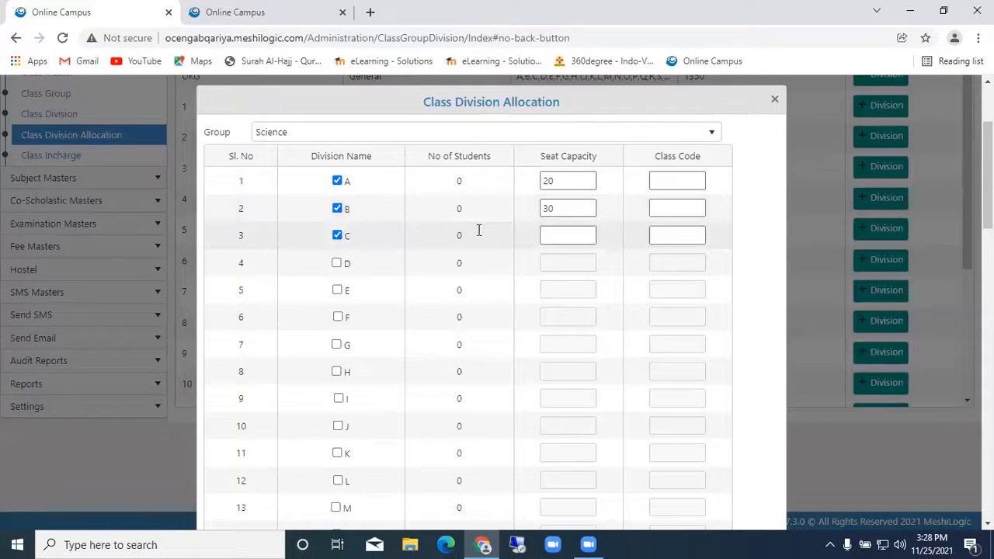
{"action": "left_click", "coordinate": [553, 232]}
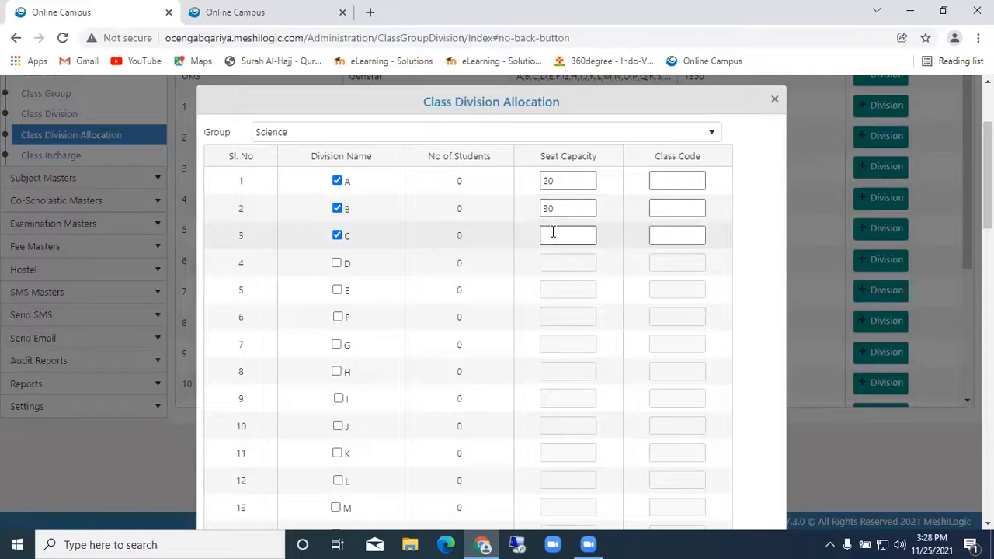